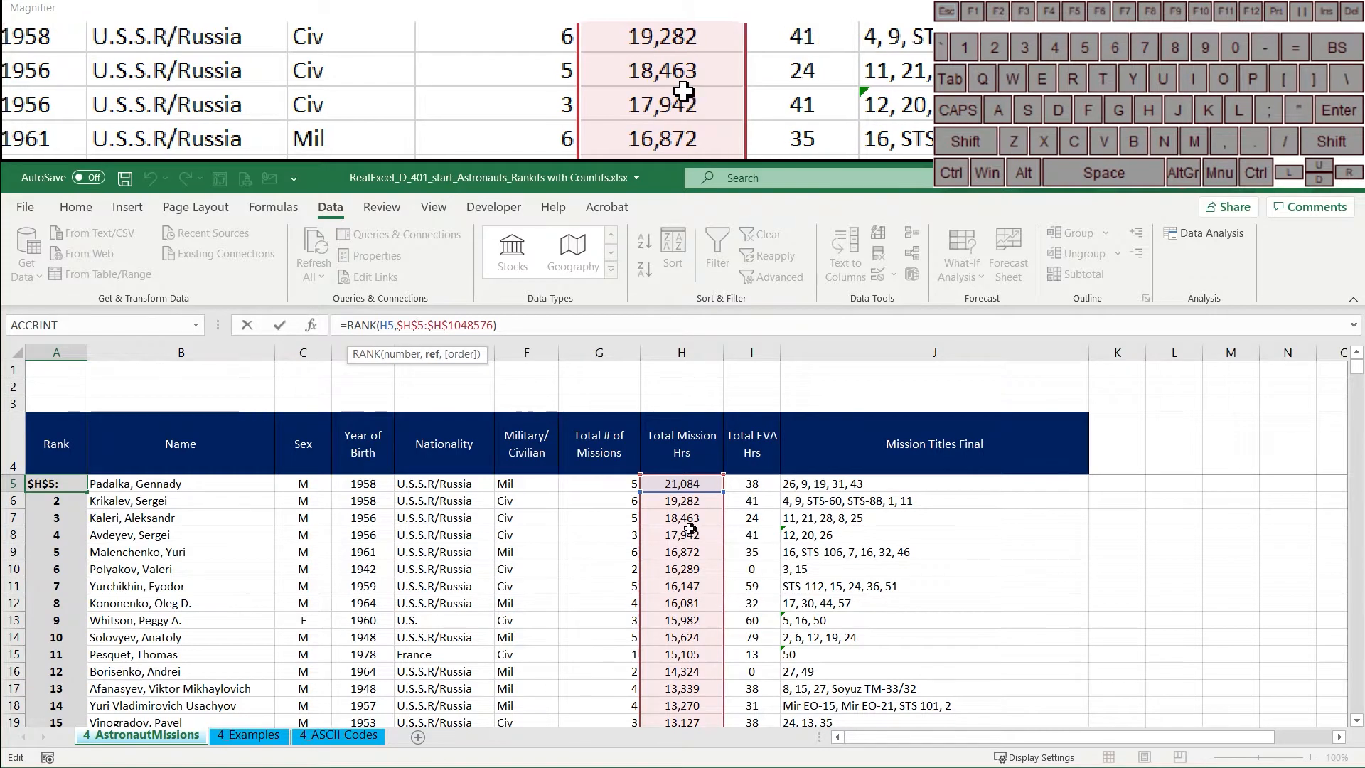
# Step: Commit the formula =RANK(H5,$H$5:$H$1048576) in cell A5 of the Rank column
pyautogui.hotkey('ctrl', 'Return')
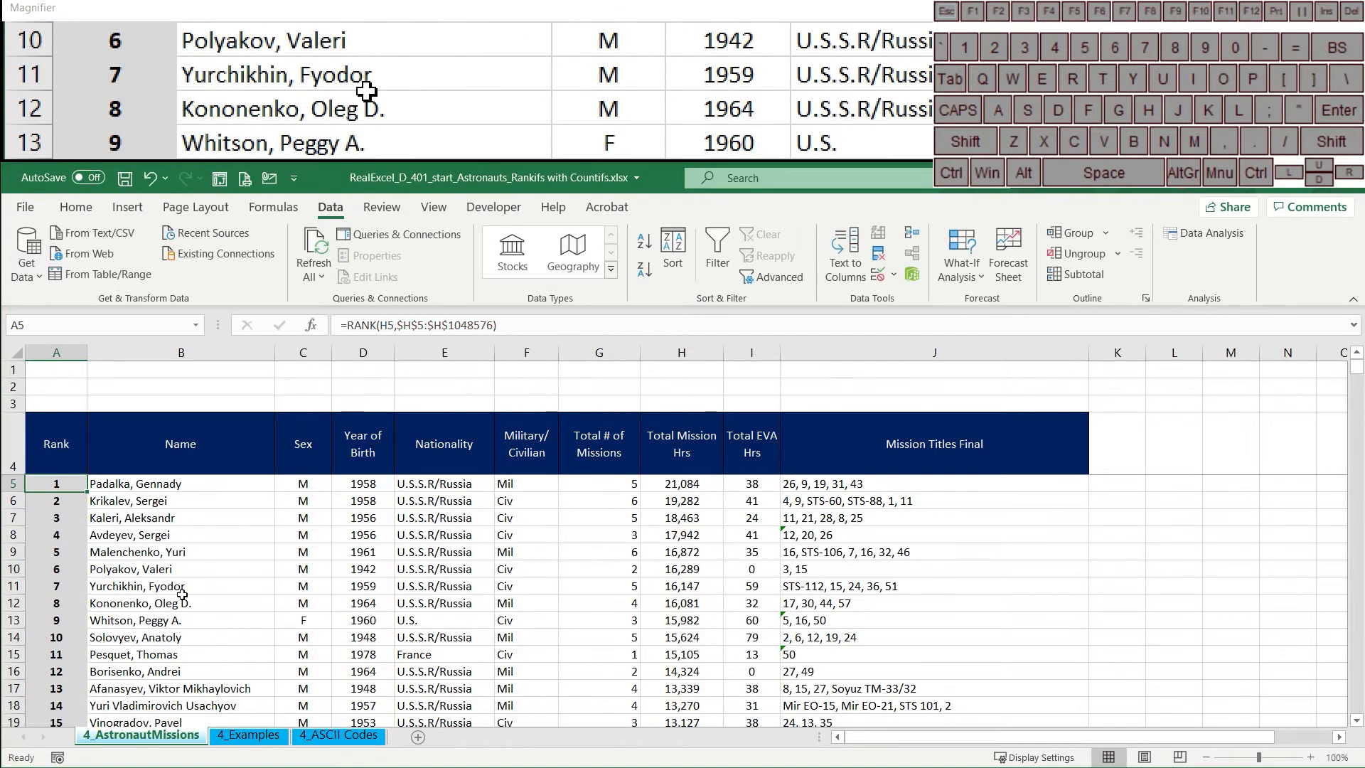
pyautogui.click(465, 575)
pyautogui.click(983, 437)
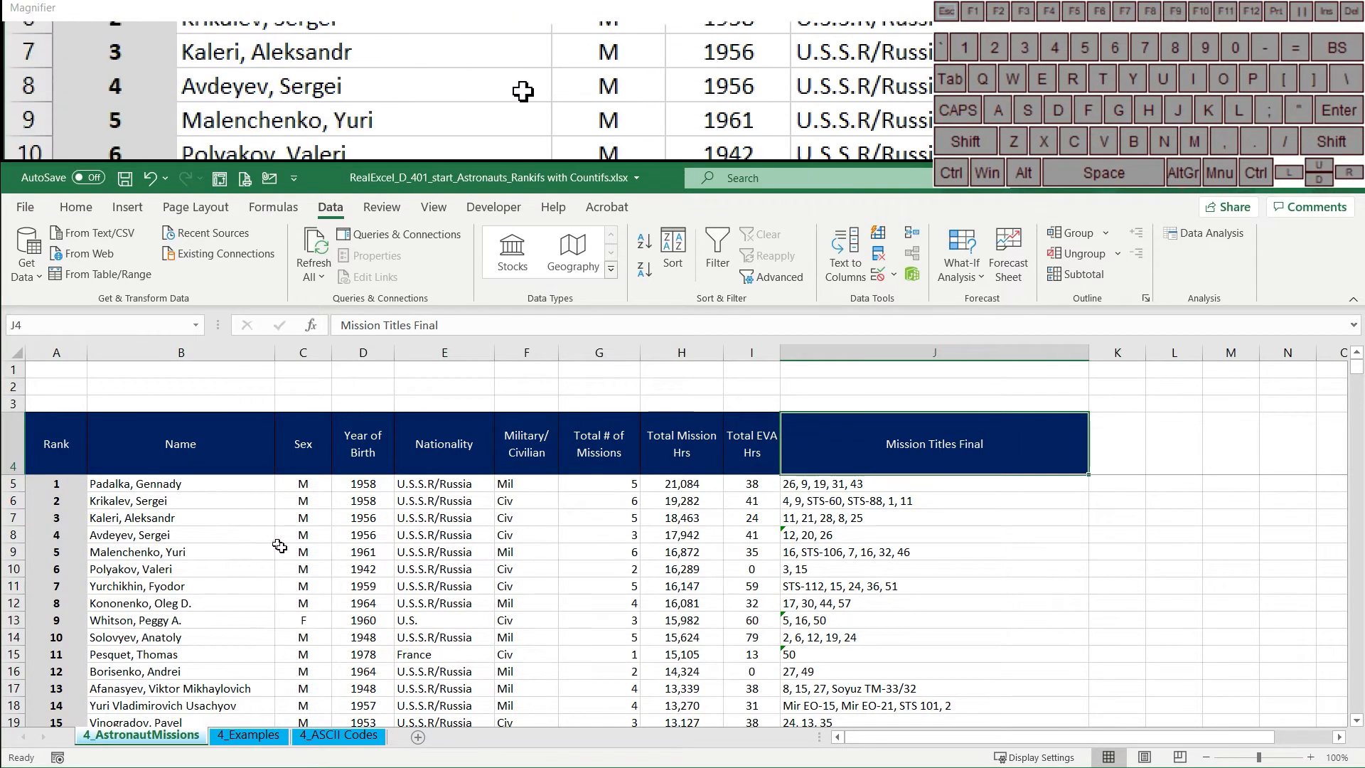
pyautogui.click(190, 501)
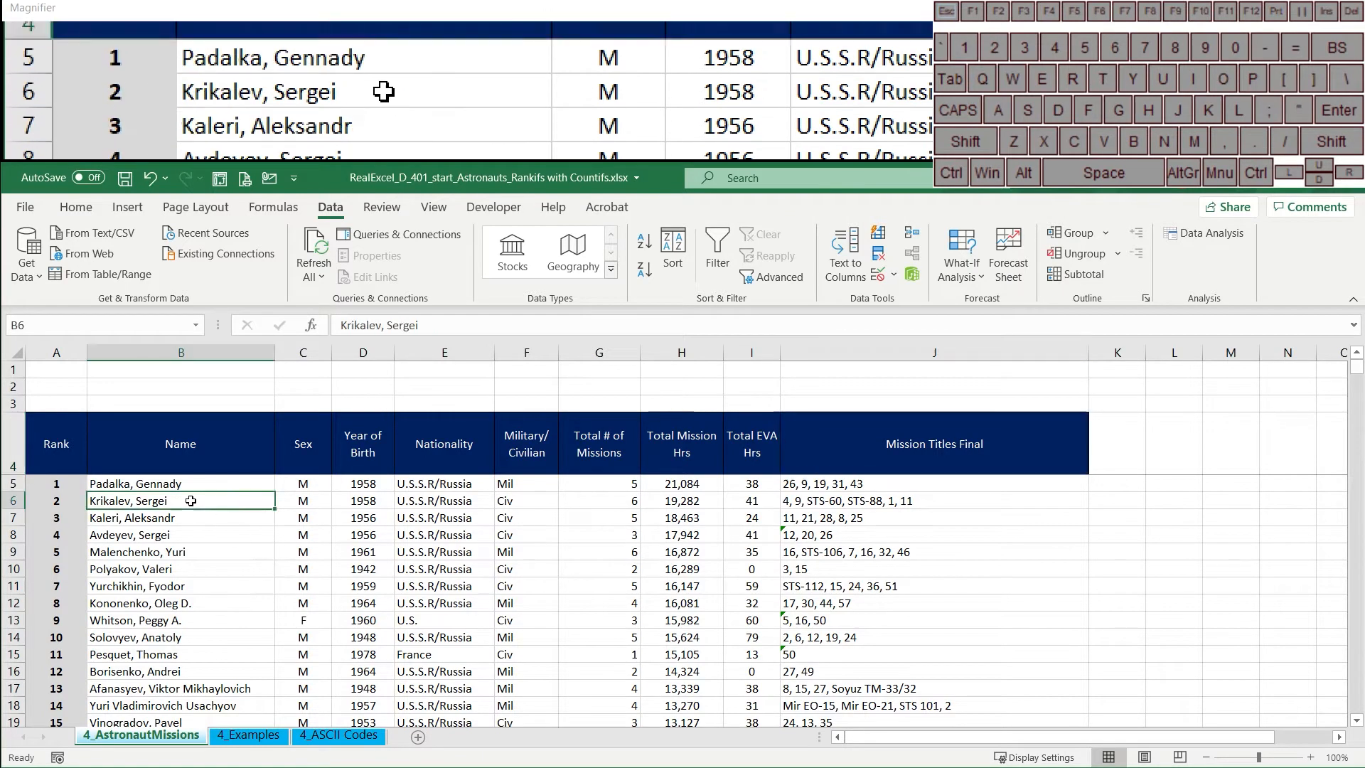
pyautogui.click(135, 568)
# Step: Insert a new blank column between the Rank and Name columns
pyautogui.rightClick(142, 353)
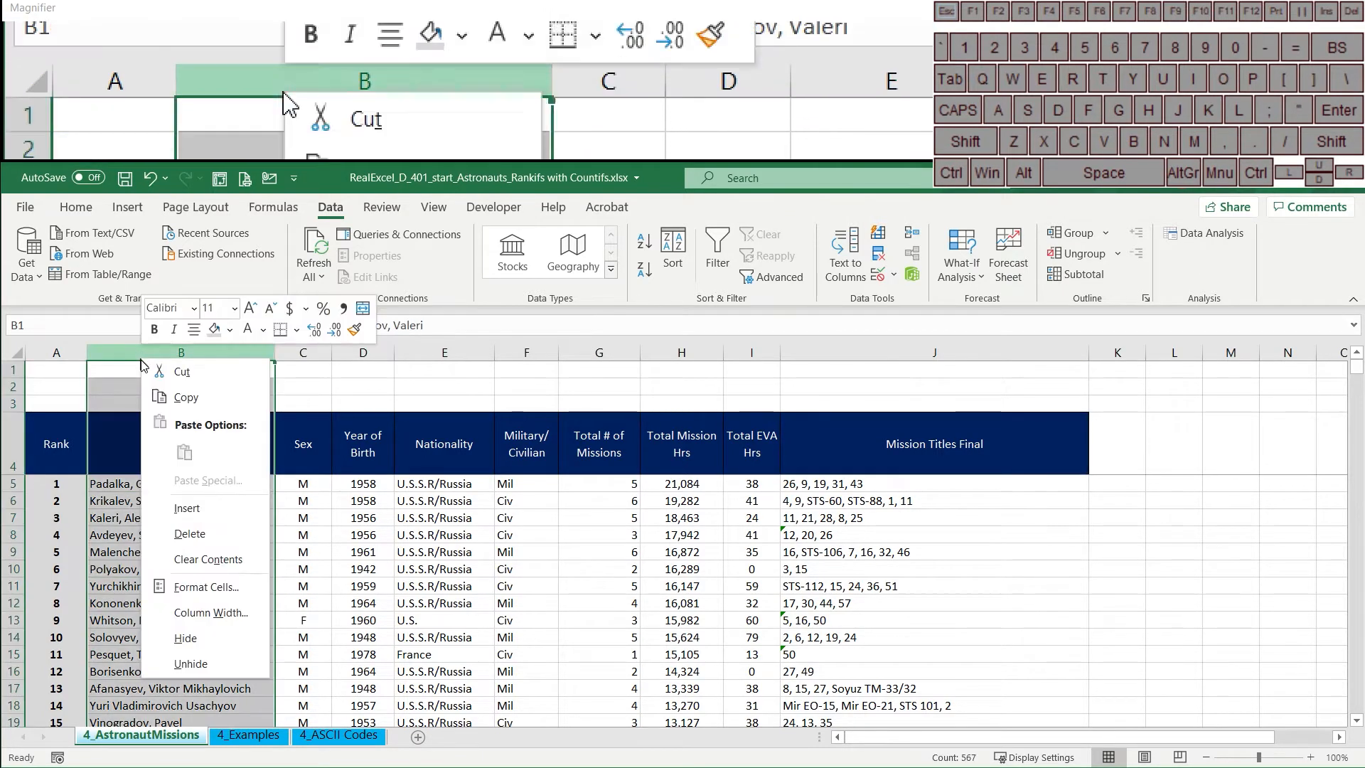
pyautogui.click(182, 506)
pyautogui.click(157, 534)
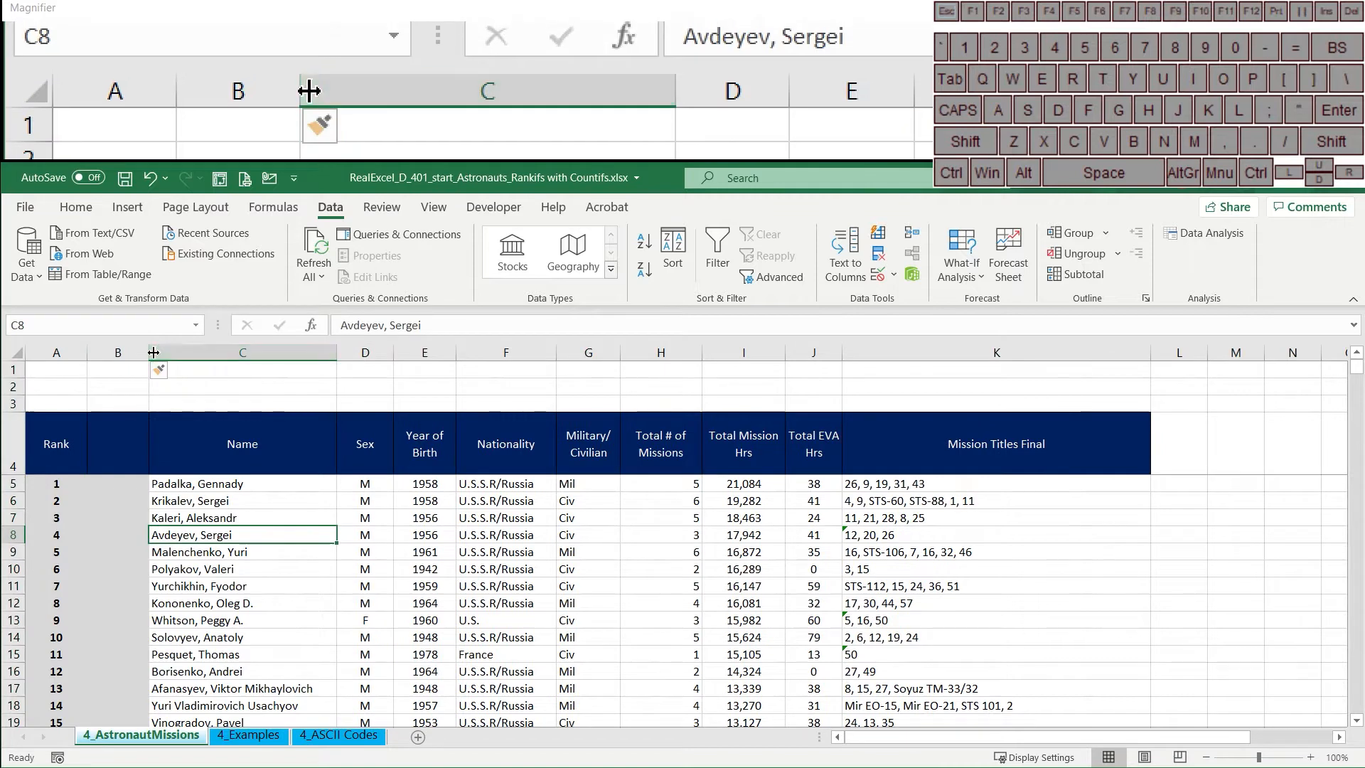
# Step: Enter the header "Rank Amongst Nationality" in cell B4 of the new column
pyautogui.click(137, 445)
pyautogui.write('Ran')
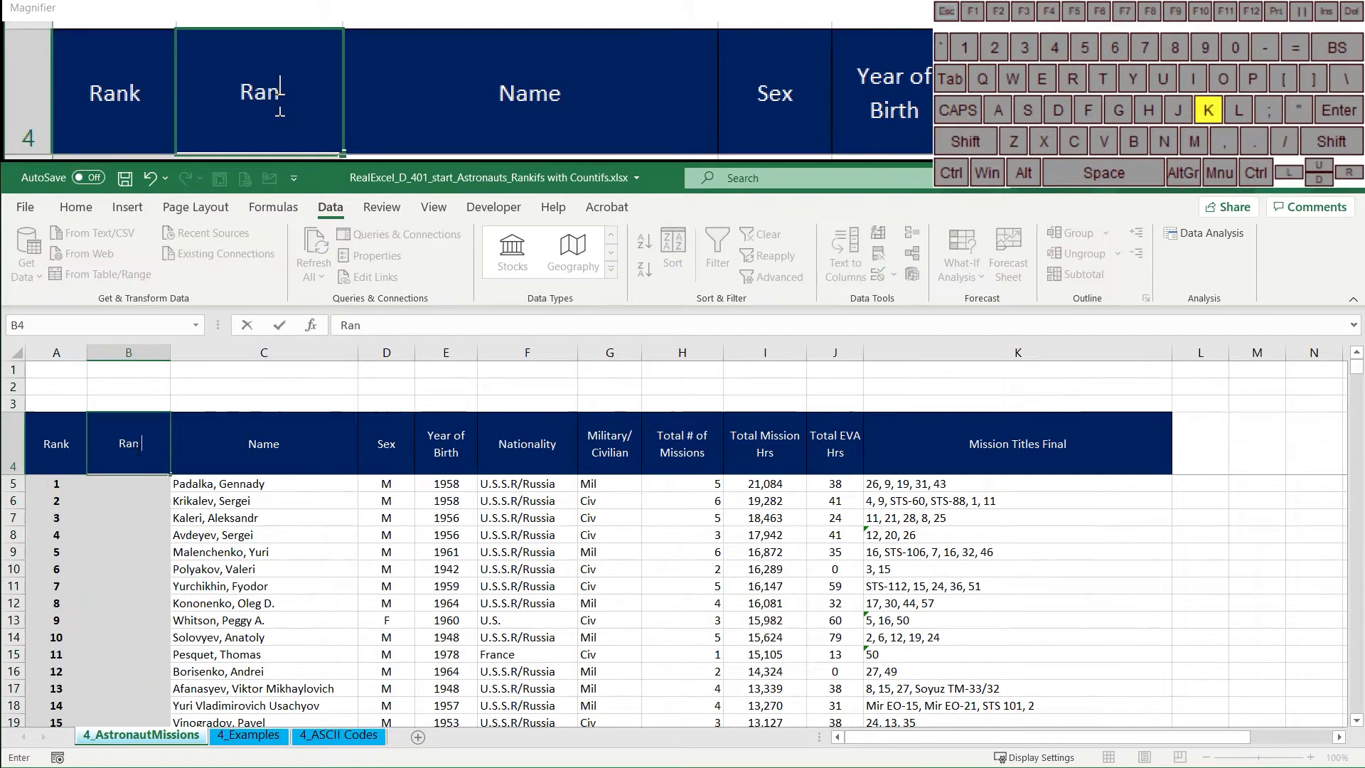
pyautogui.write('k Amon')
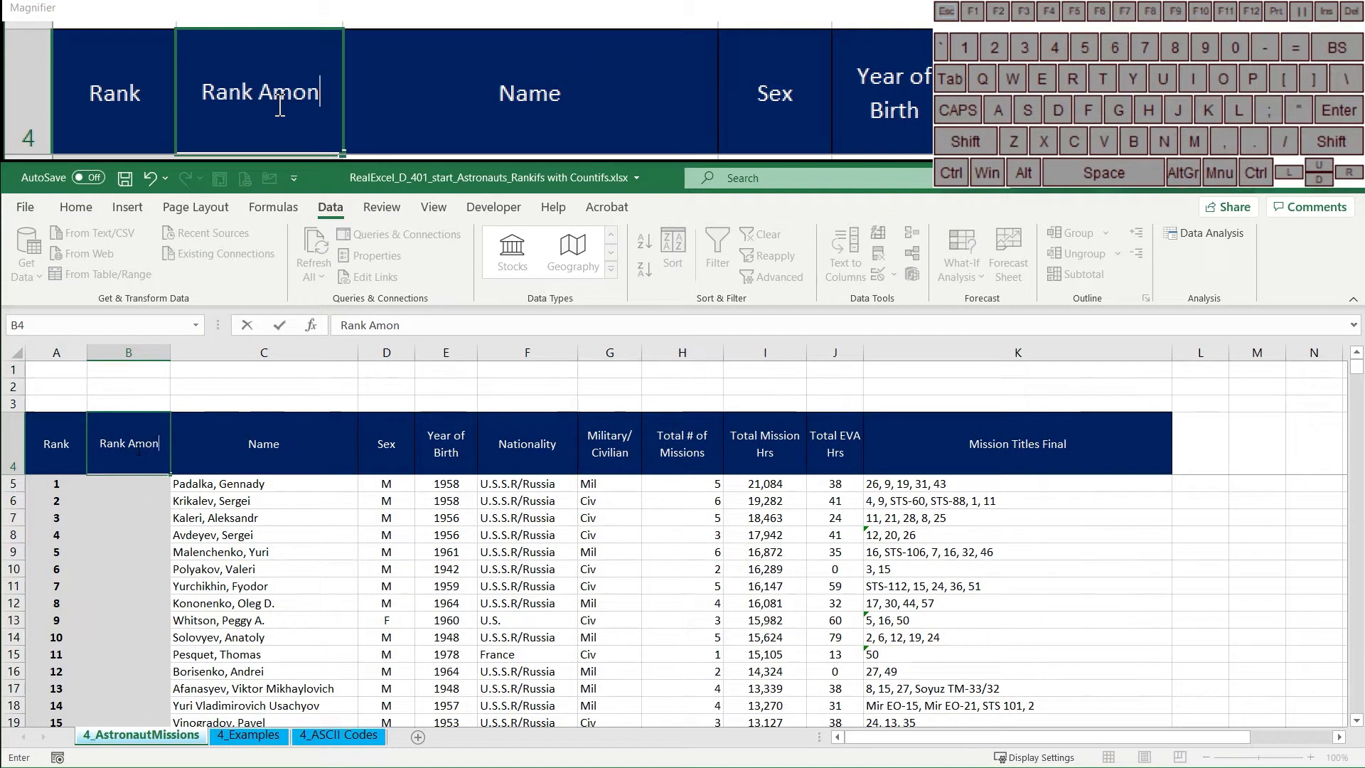
pyautogui.write('gst')
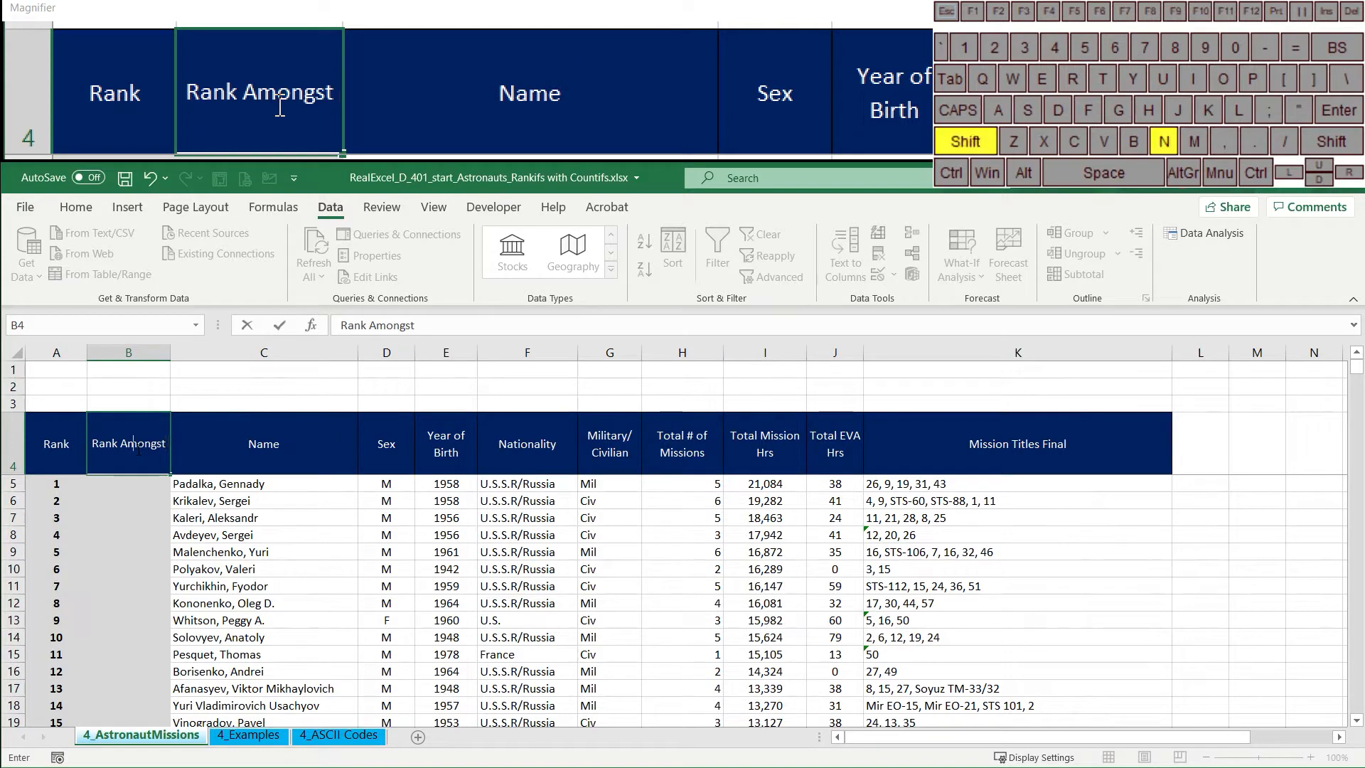
pyautogui.write(' Nationality')
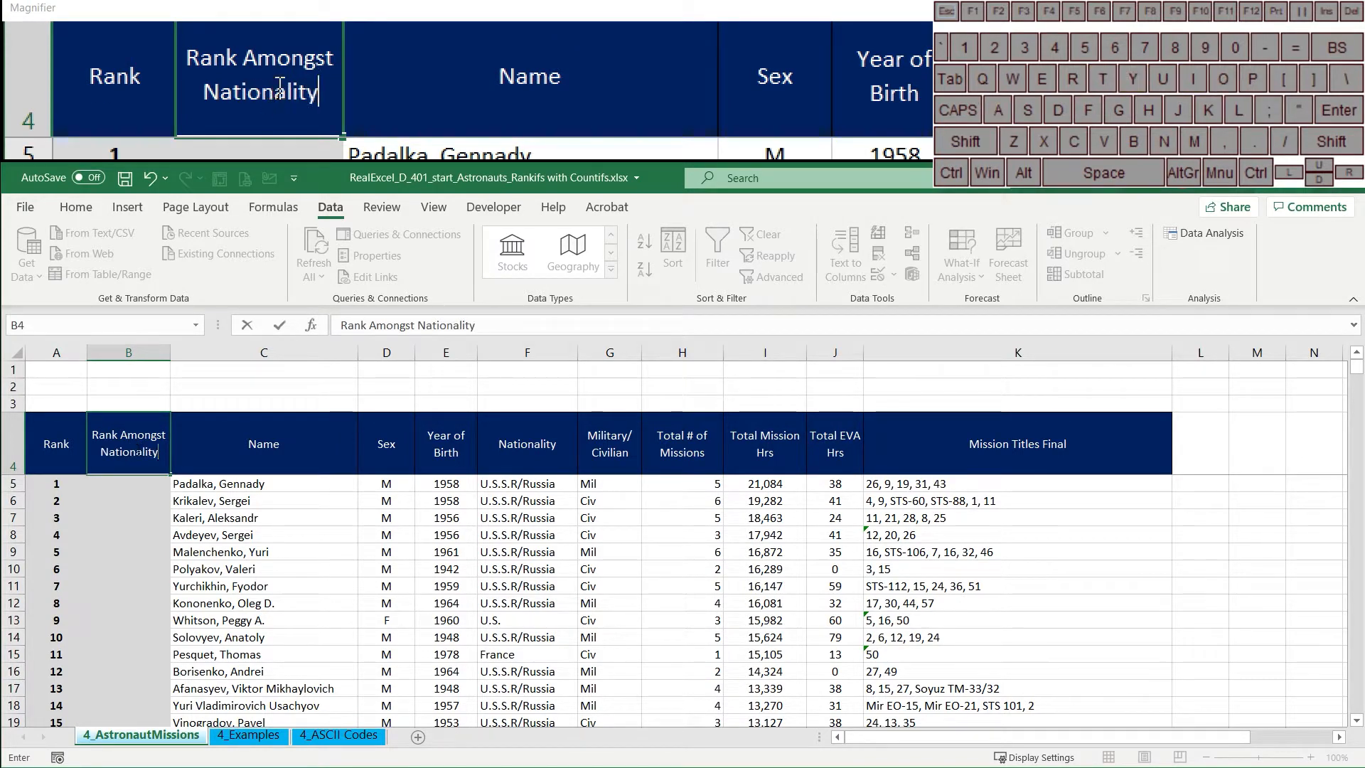
pyautogui.press('Return')
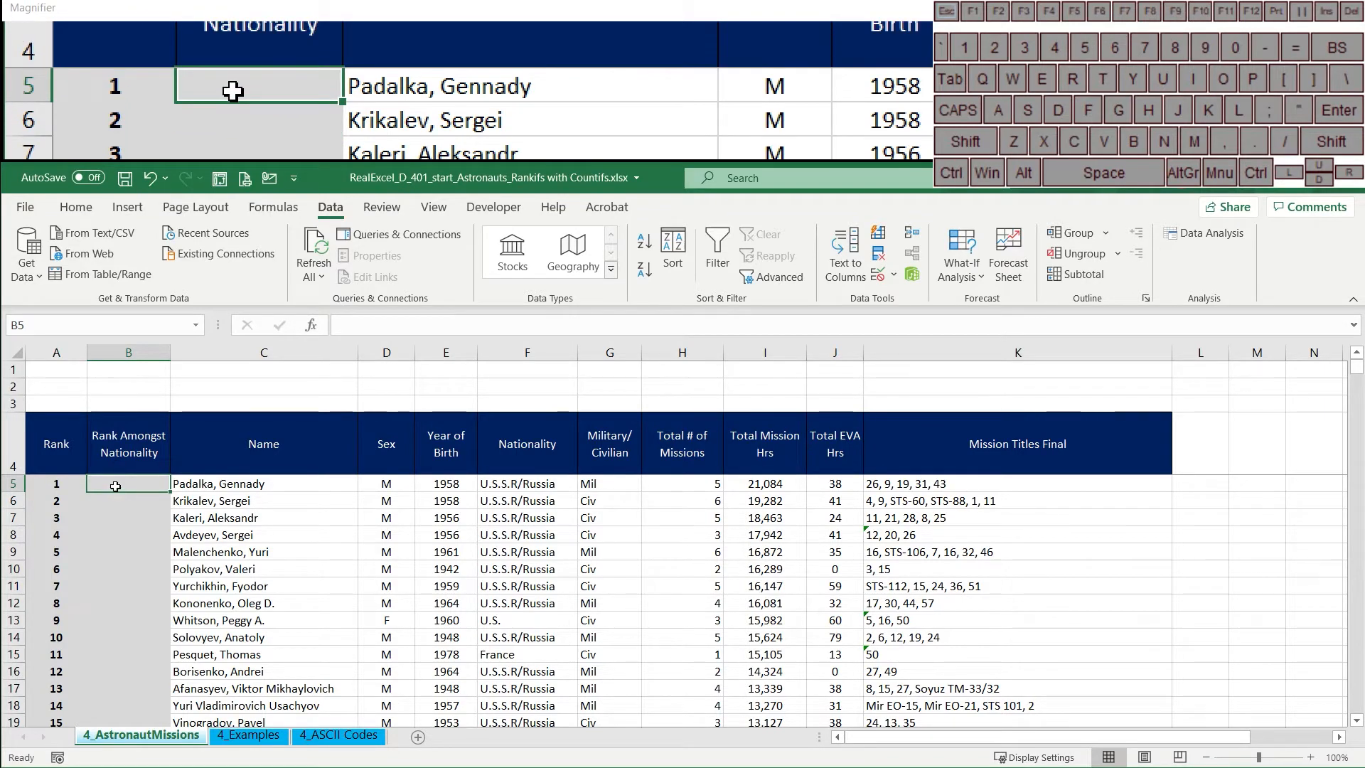
# Step: Check the RANK formula in A5 and begin a formula in B5 with =1+COUNTIFS(
pyautogui.press('Left')
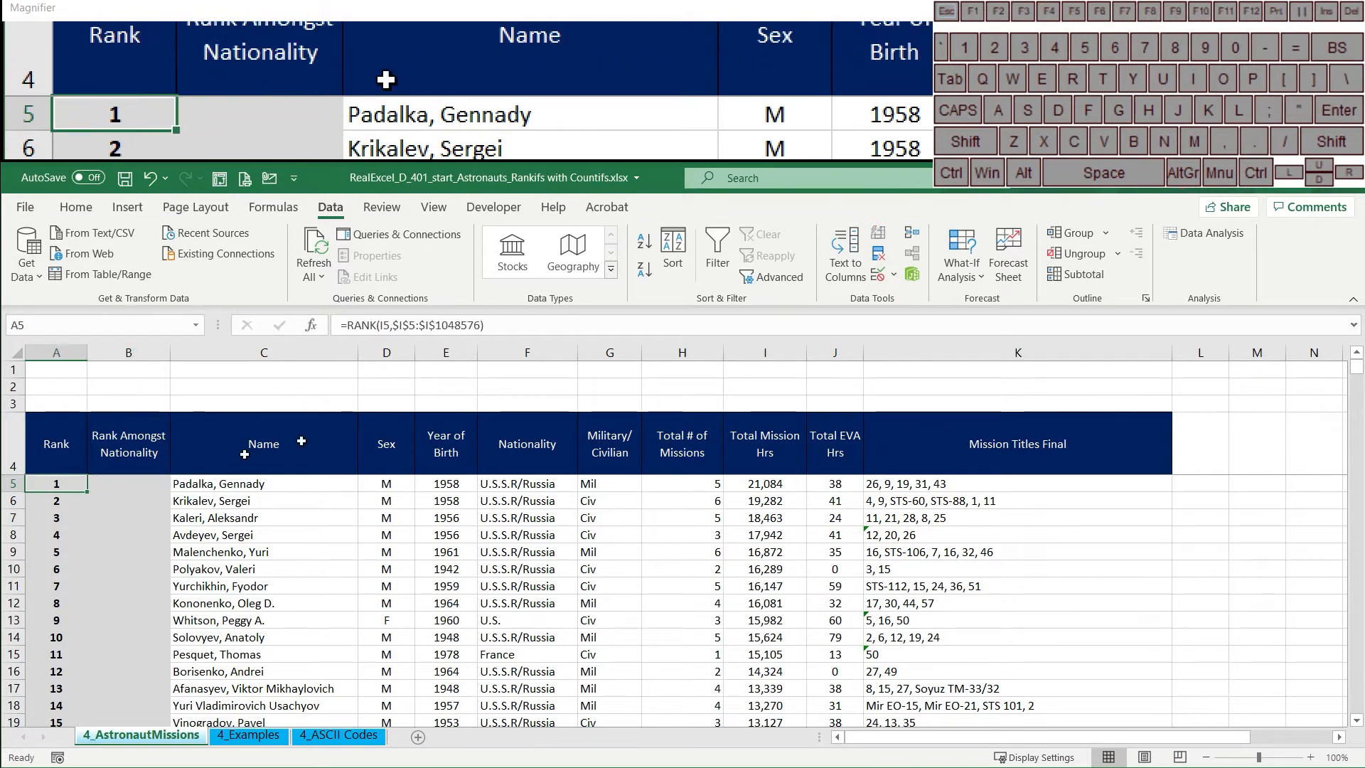
pyautogui.click(448, 325)
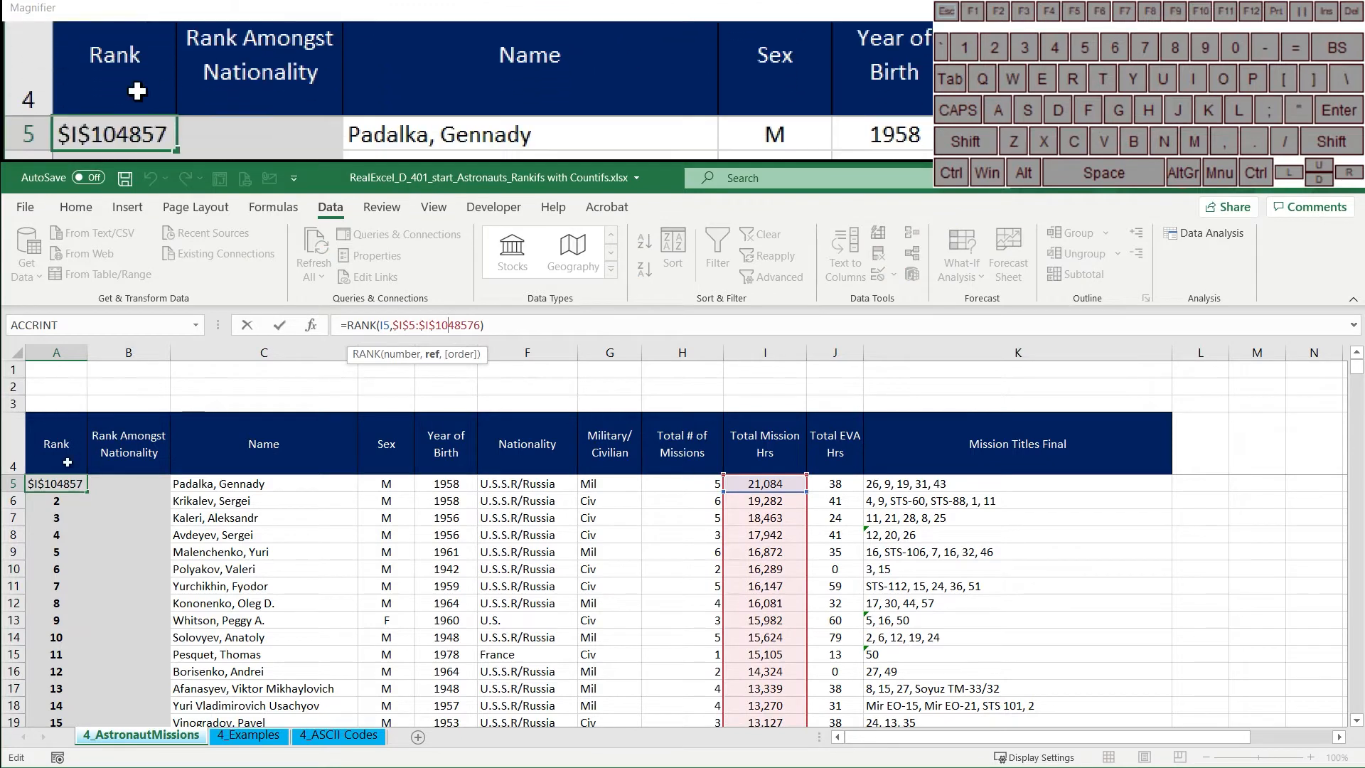
pyautogui.click(114, 483)
pyautogui.write('=')
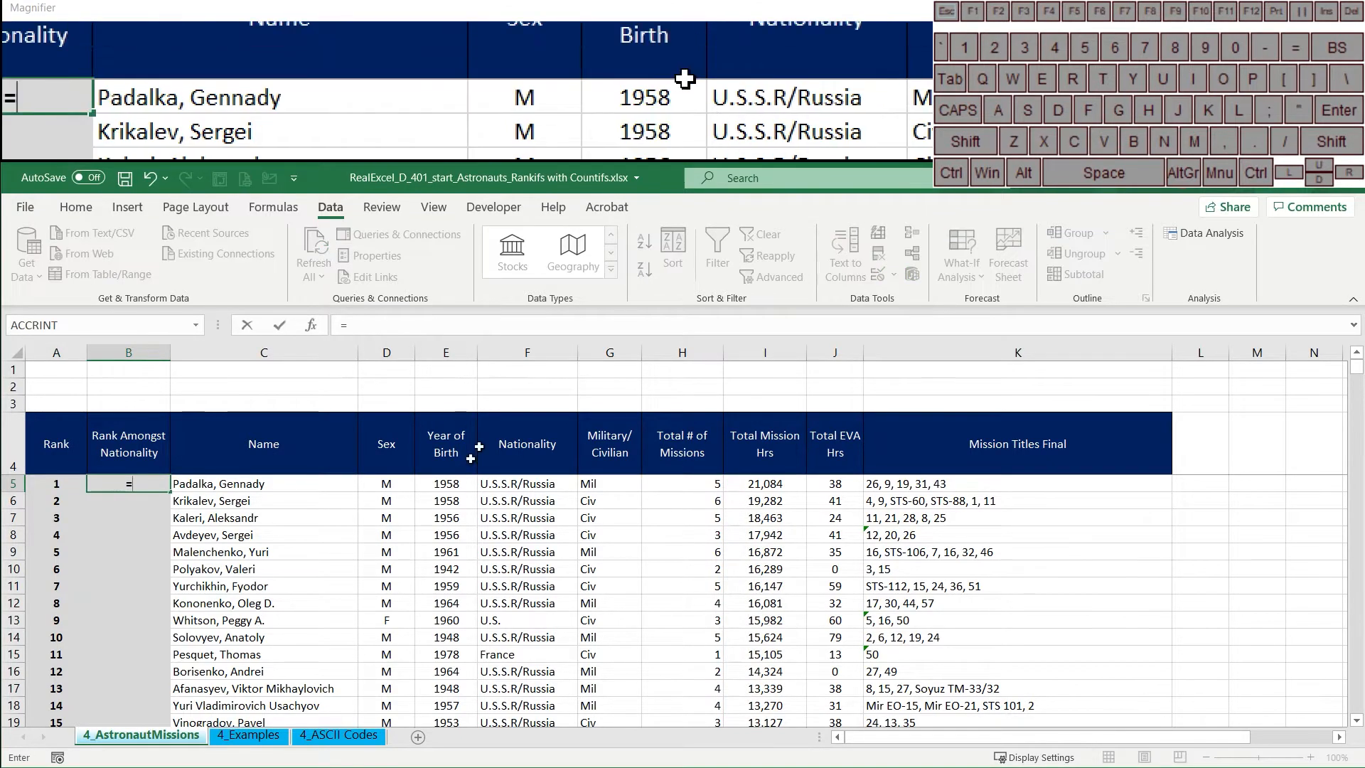
pyautogui.click(426, 325)
pyautogui.write('1')
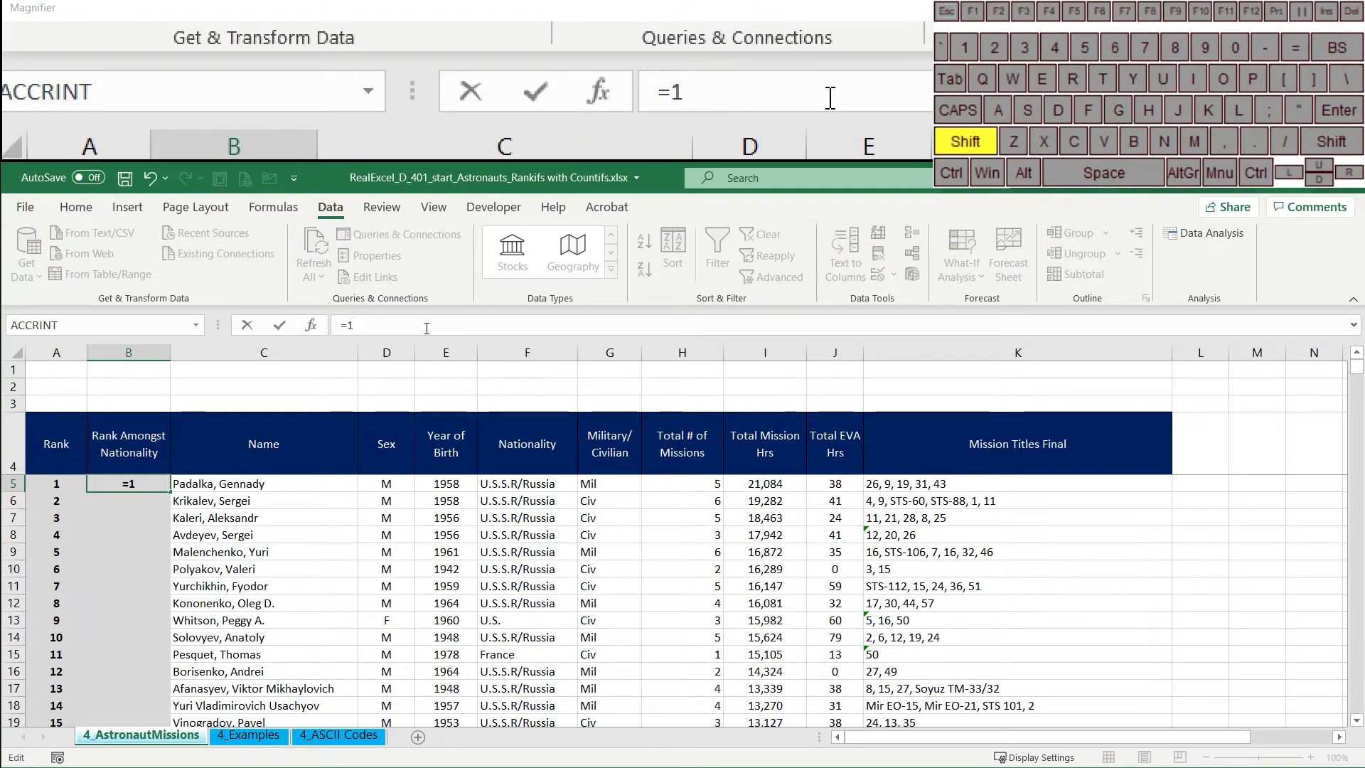
pyautogui.write('+')
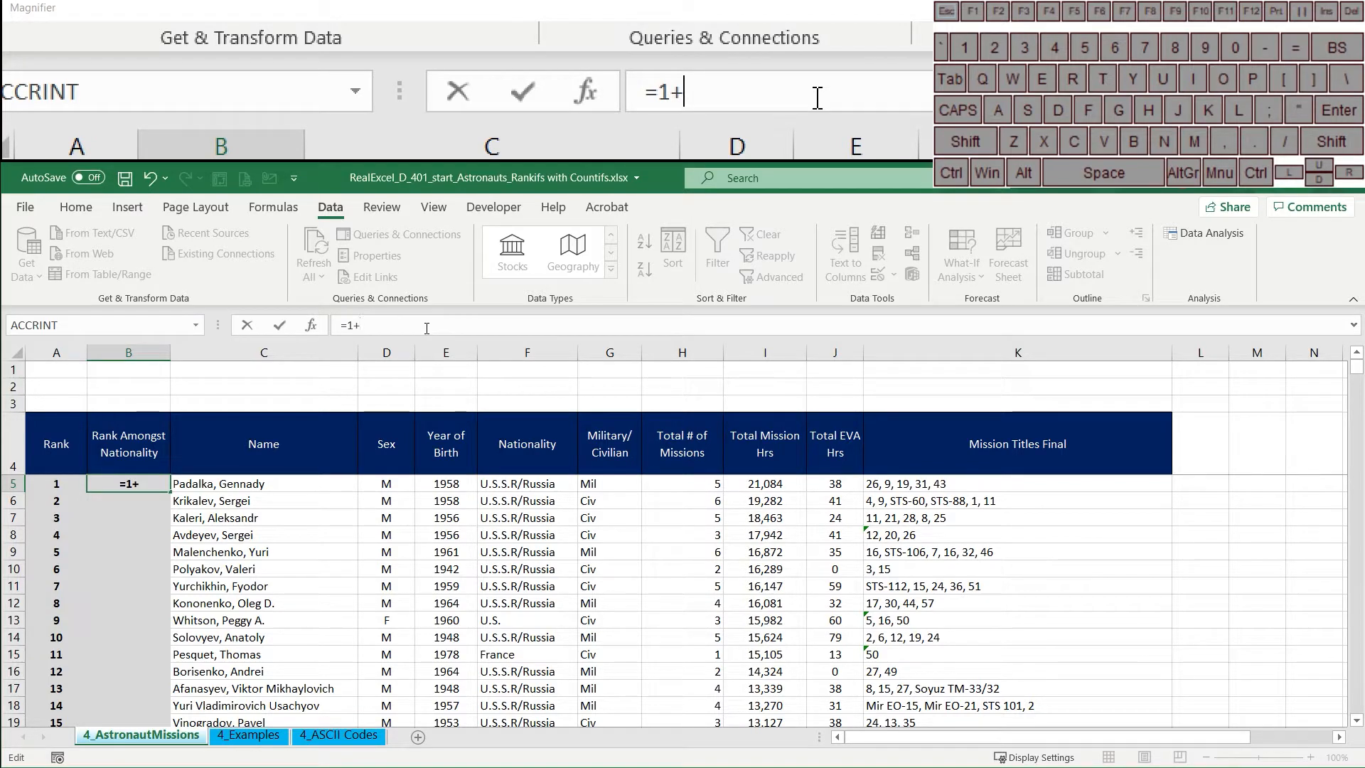
pyautogui.write('countifs')
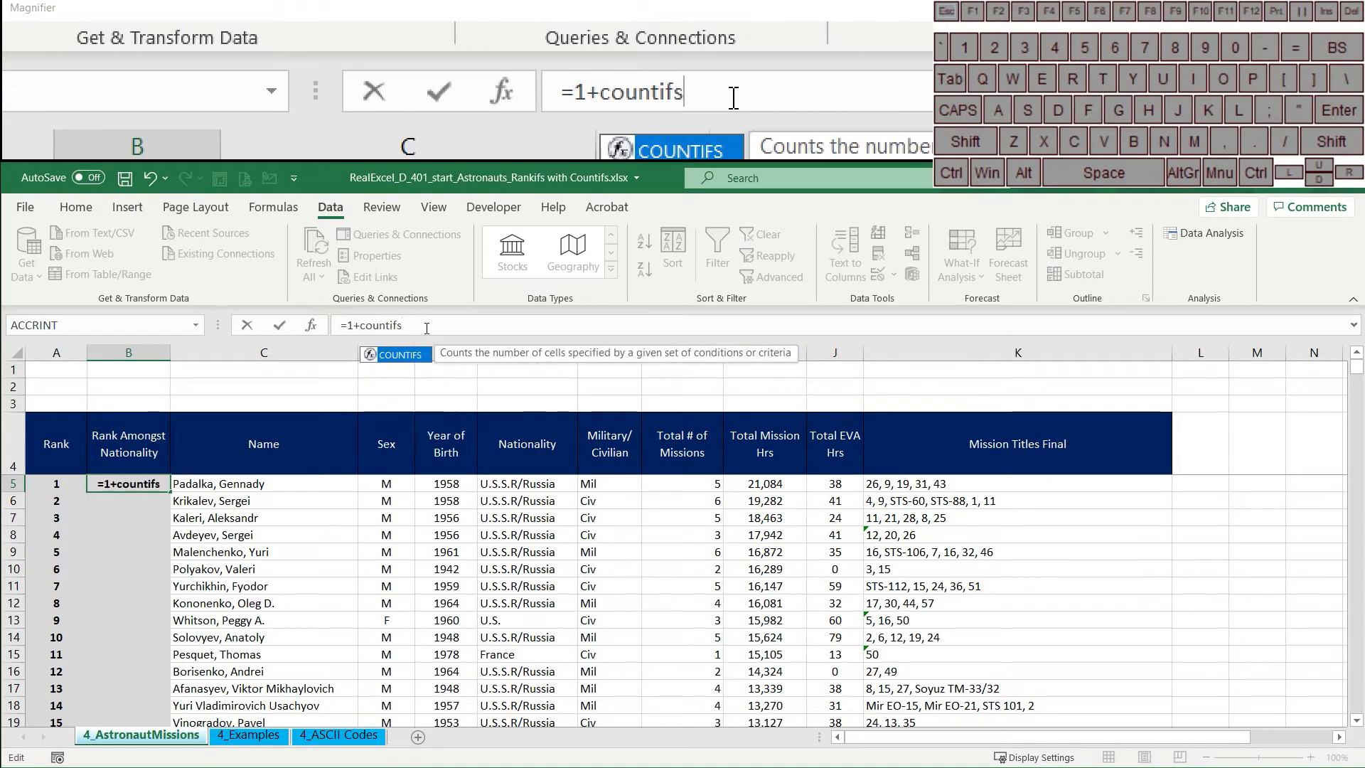
pyautogui.press('Tab')
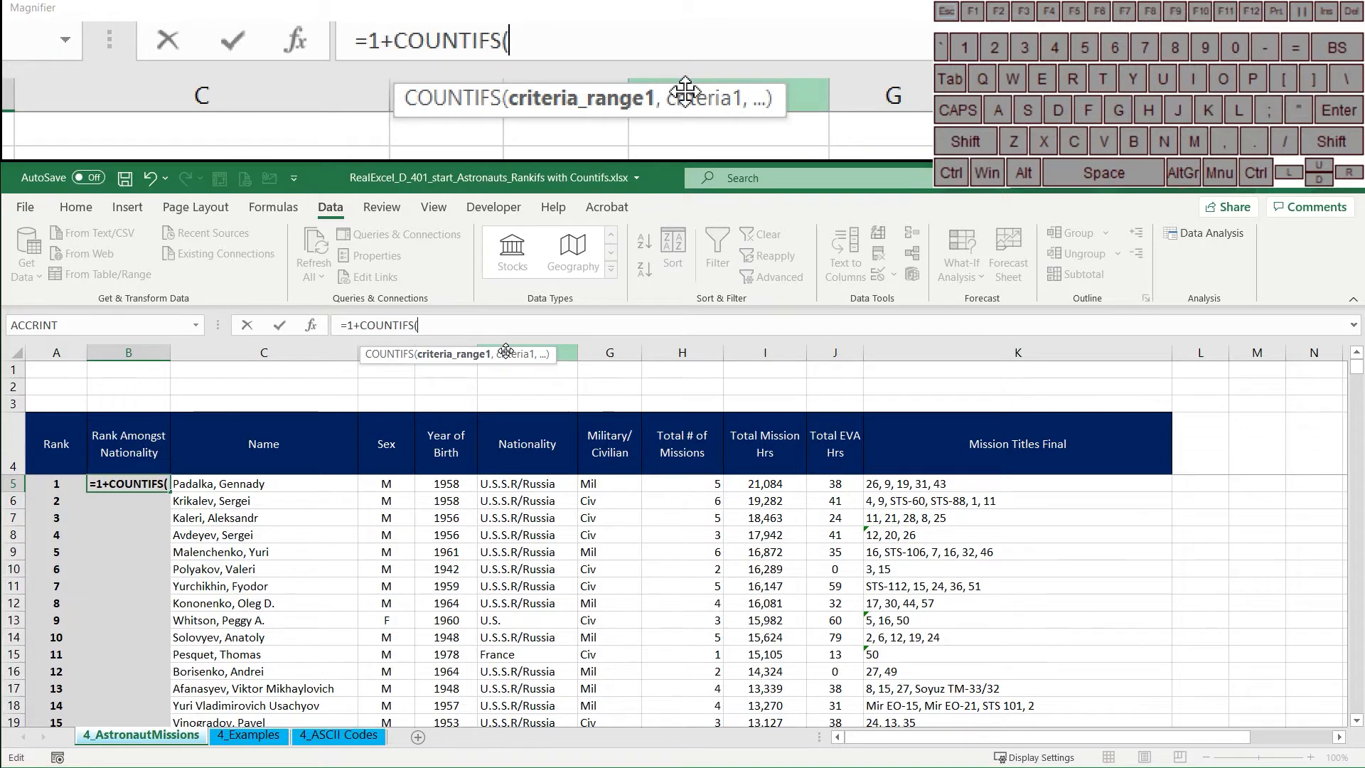
# Step: Set the first COUNTIFS criteria range to the Total Mission Hrs cells as the absolute reference $I$5:$I$1048576
pyautogui.click(744, 483)
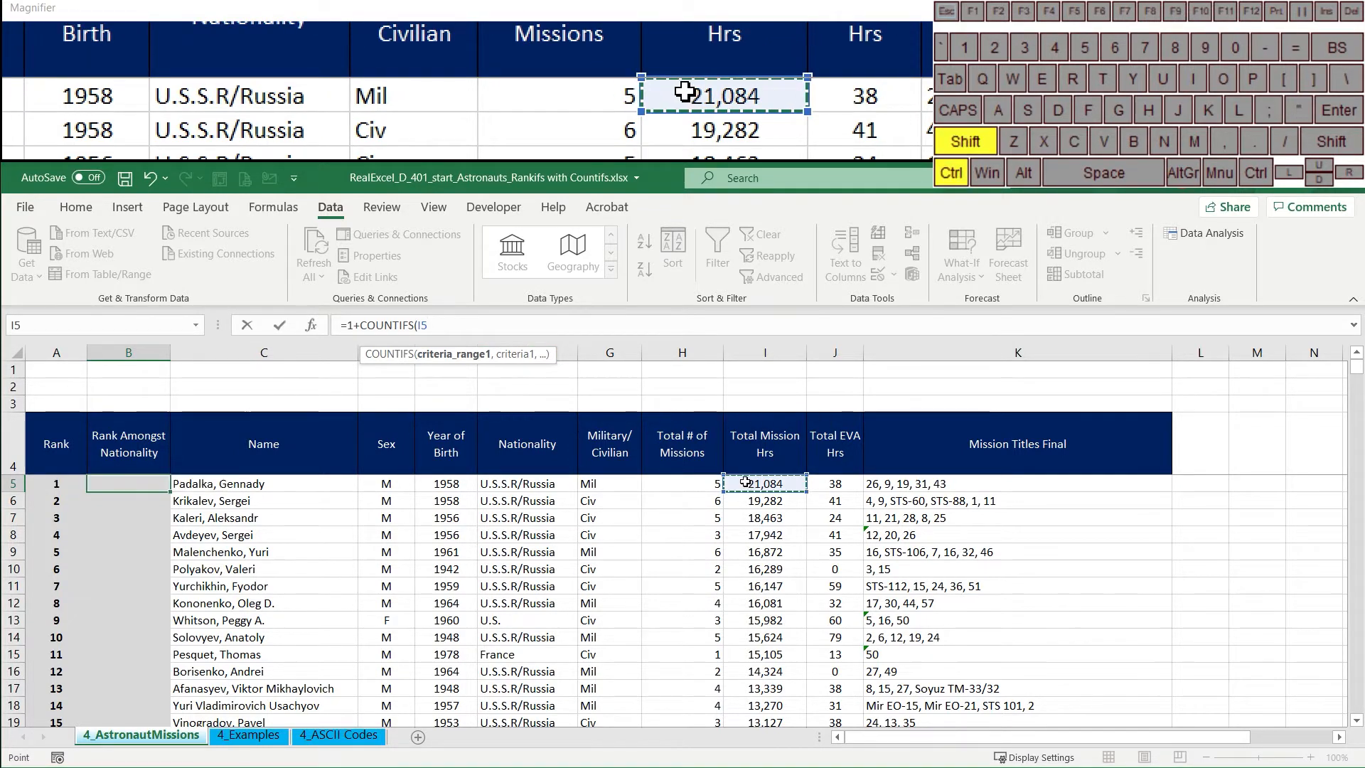
pyautogui.hotkey('ctrl', 'shift', 'Down')
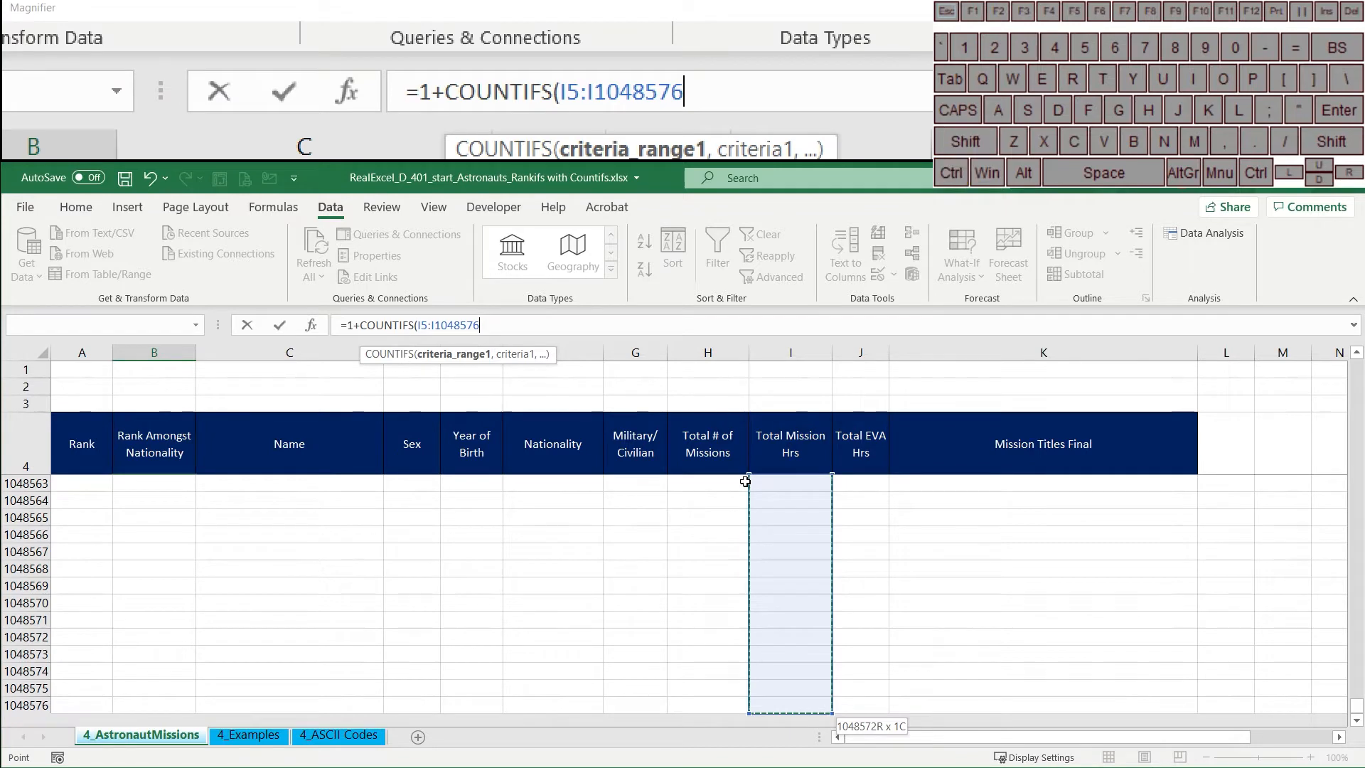
pyautogui.press('F4')
pyautogui.write(',')
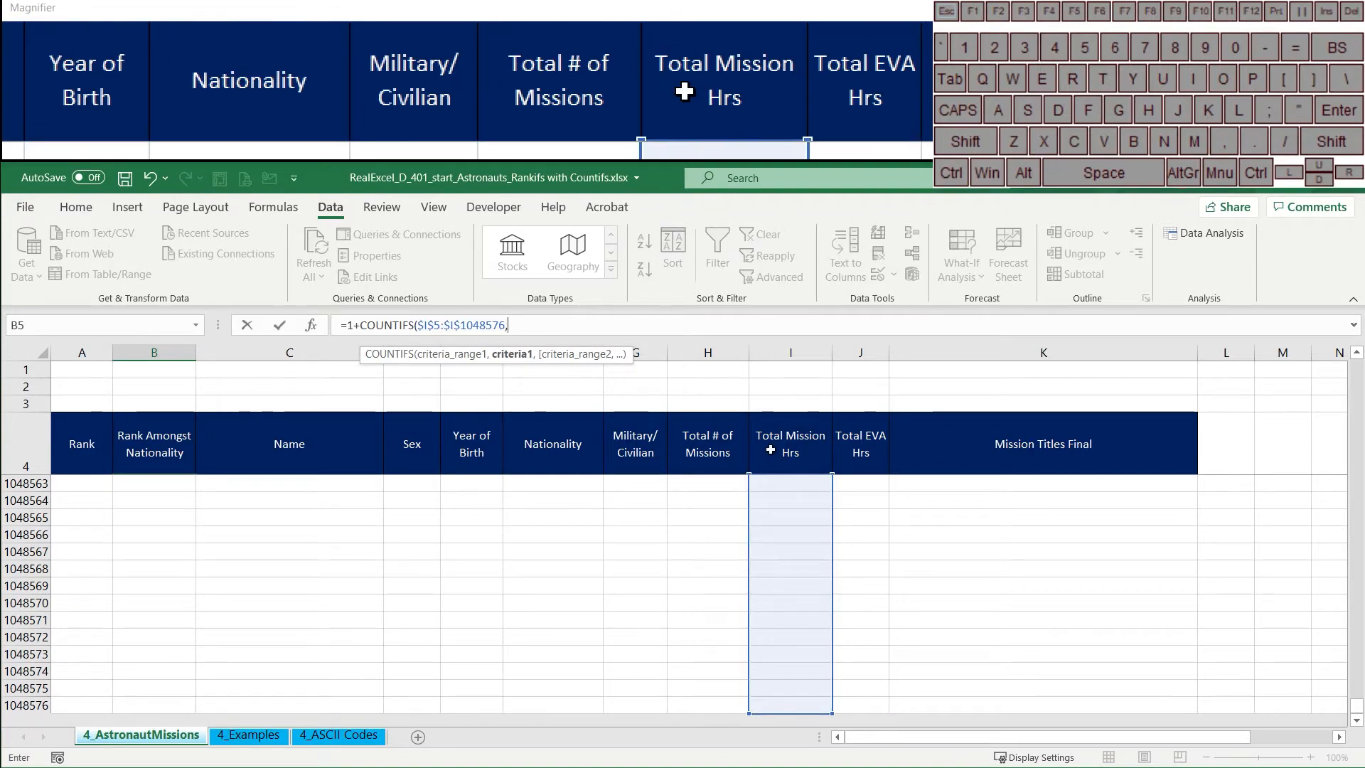
pyautogui.scroll(1, 1331, 561)
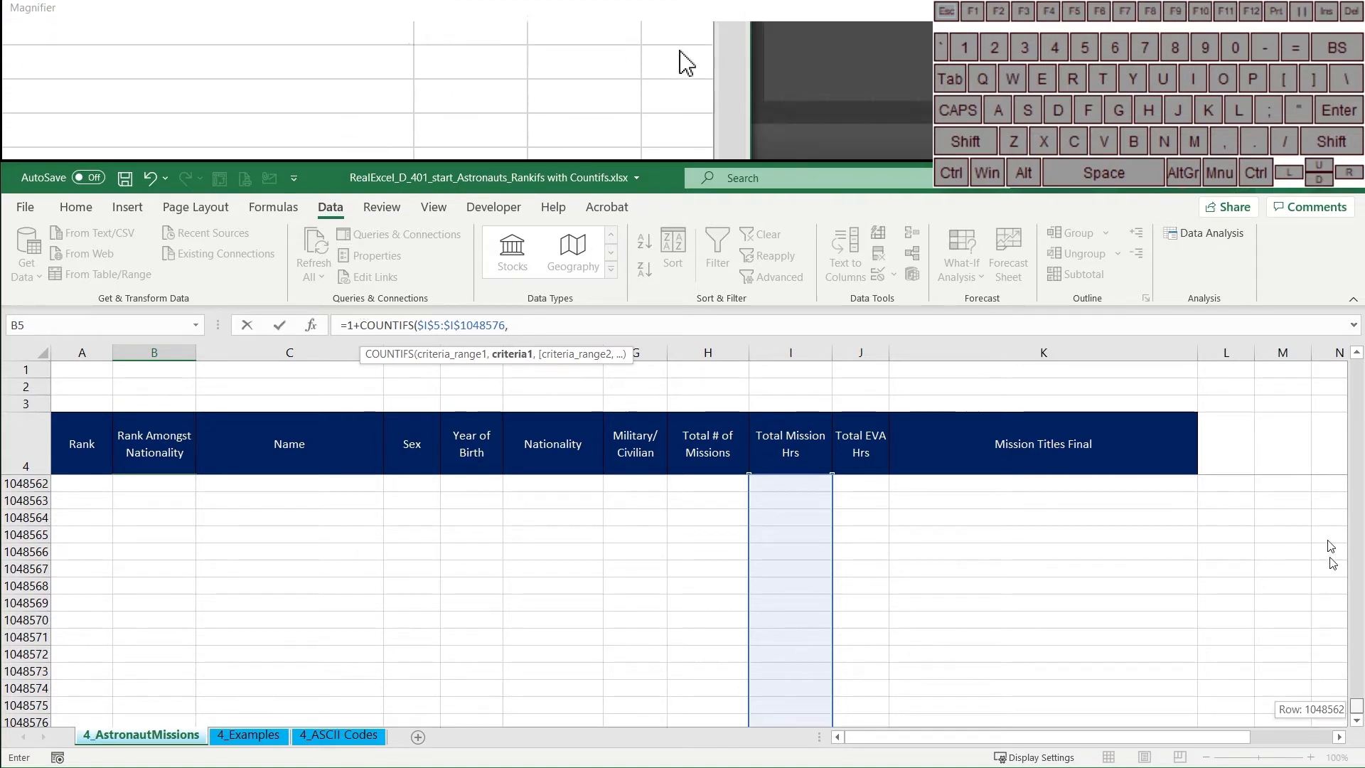
pyautogui.moveTo(1331, 561); pyautogui.dragTo(1341, 319)
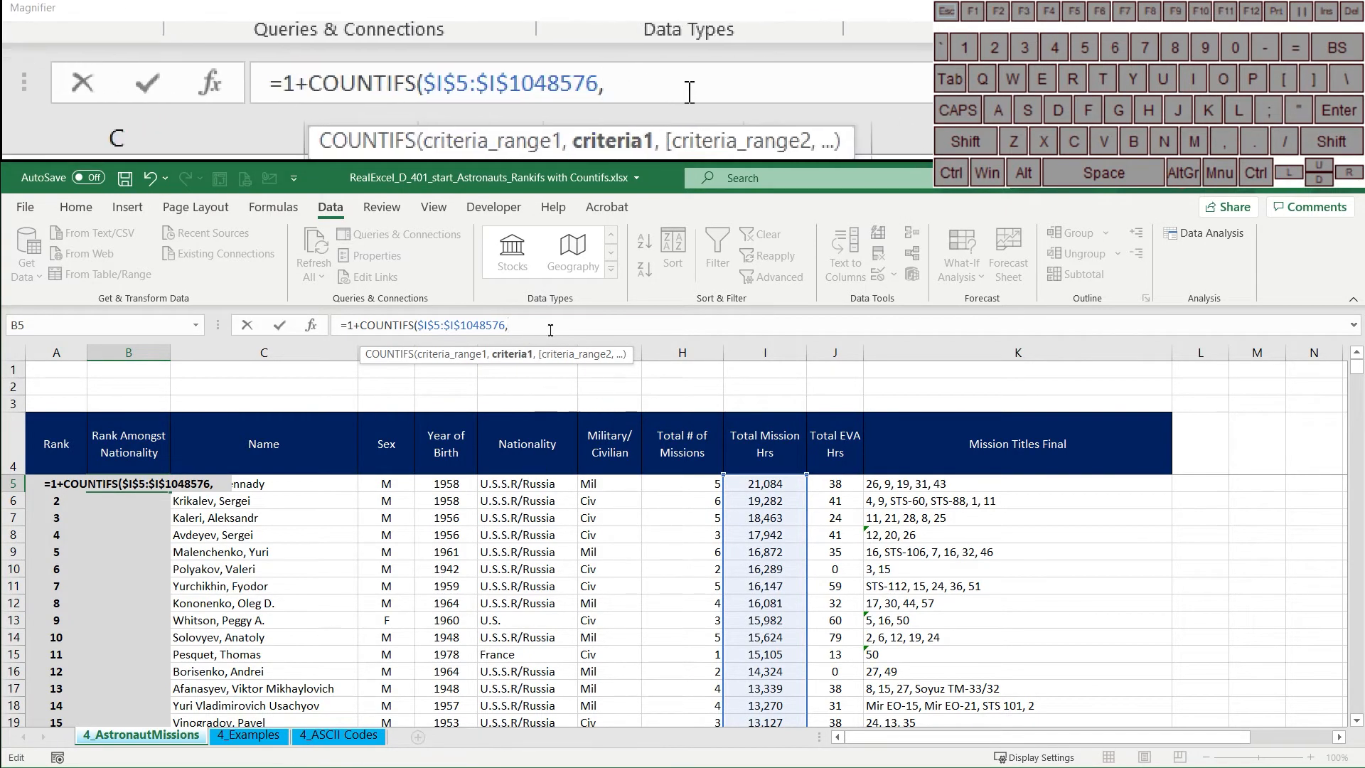
# Step: Add the criterion ">"&I5 to the COUNTIFS function and complete the formula in B5
pyautogui.write('"')
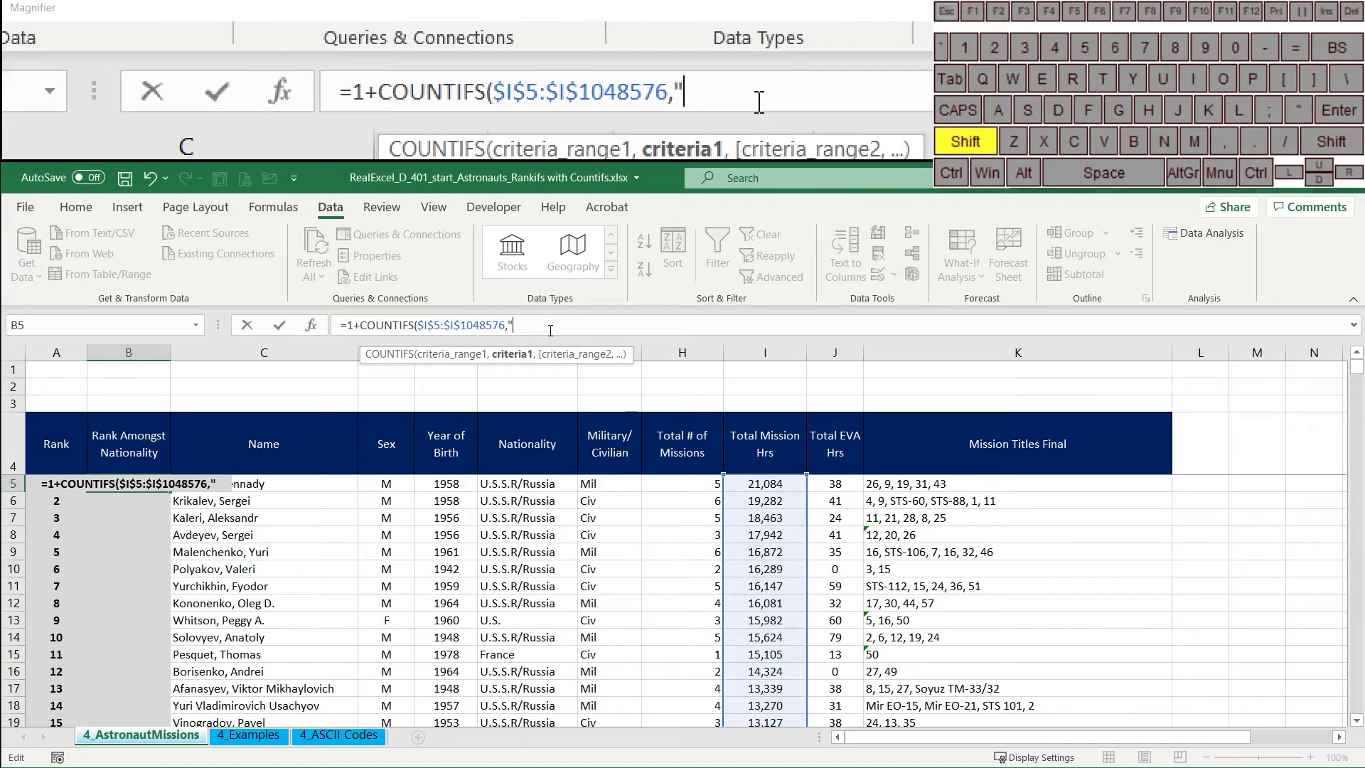
pyautogui.write('>"')
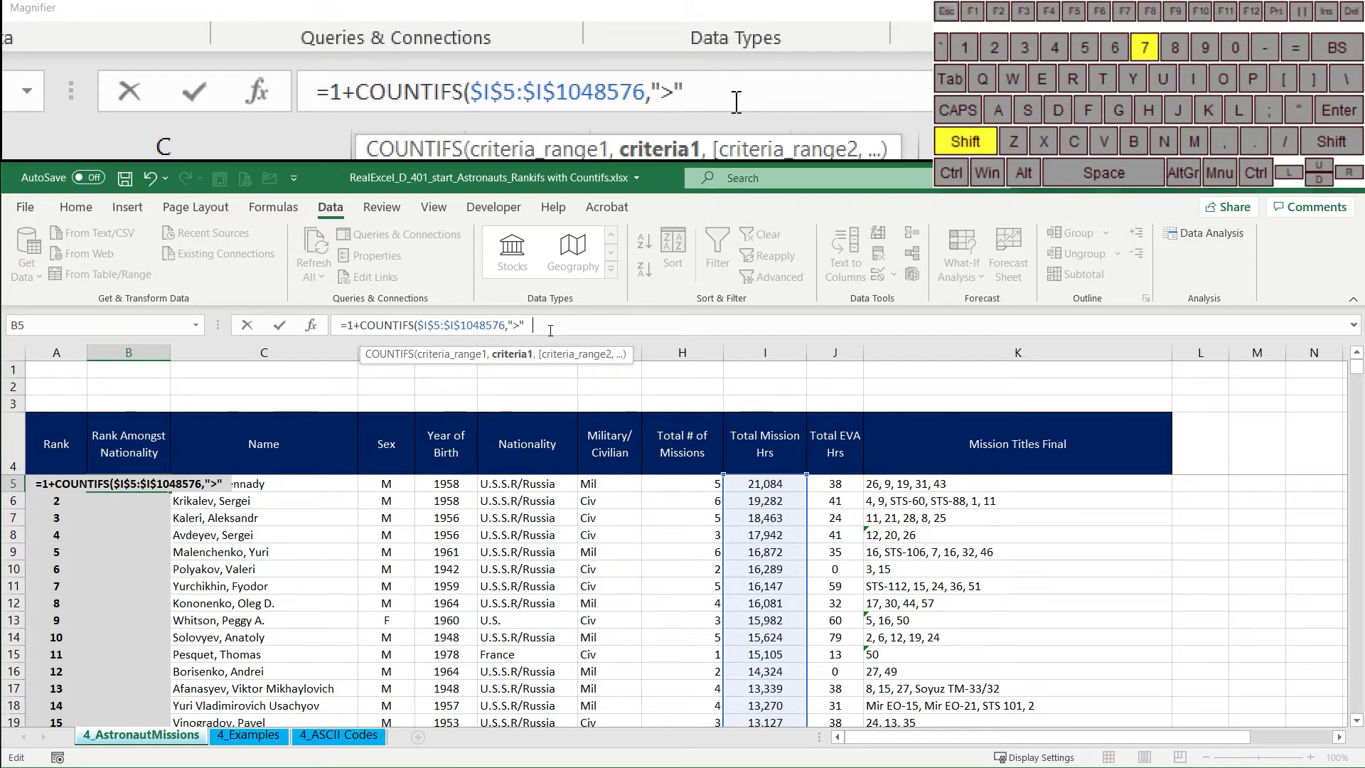
pyautogui.write('&')
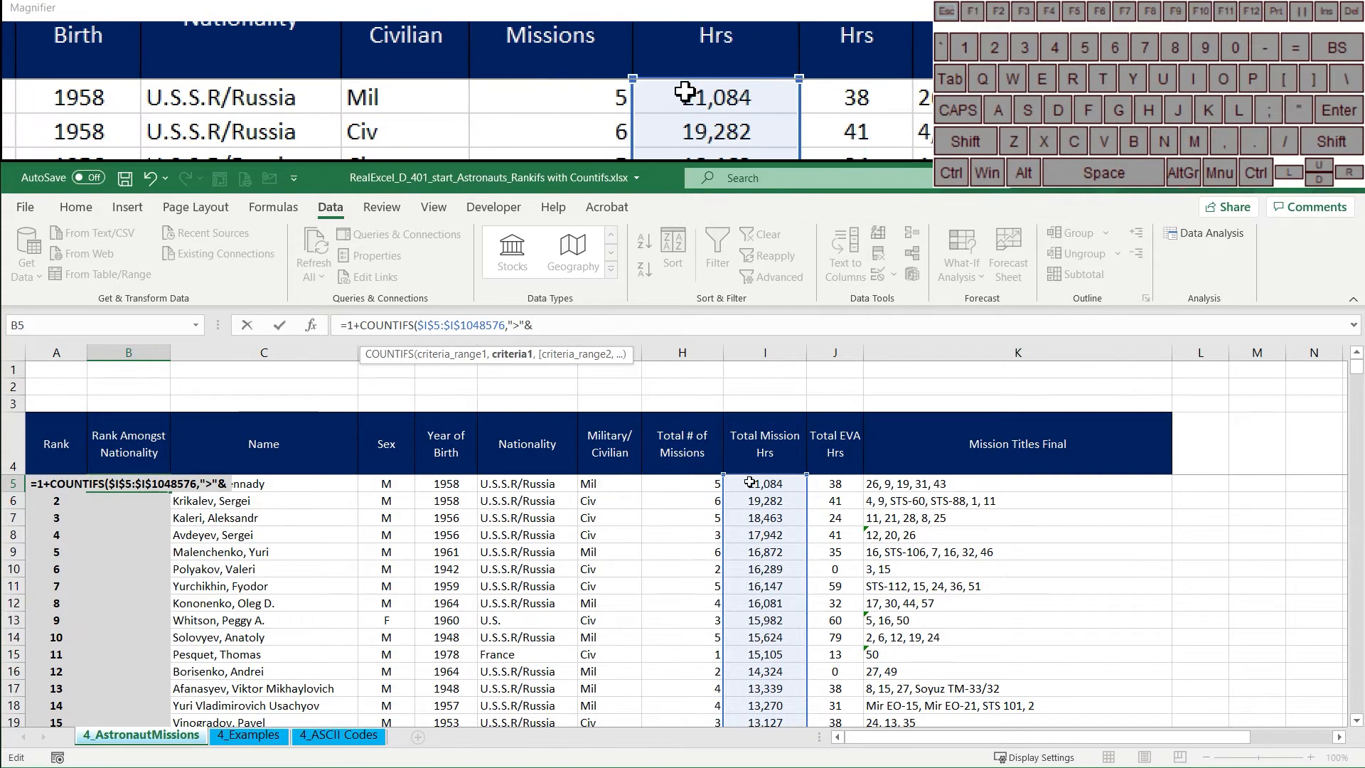
pyautogui.click(749, 482)
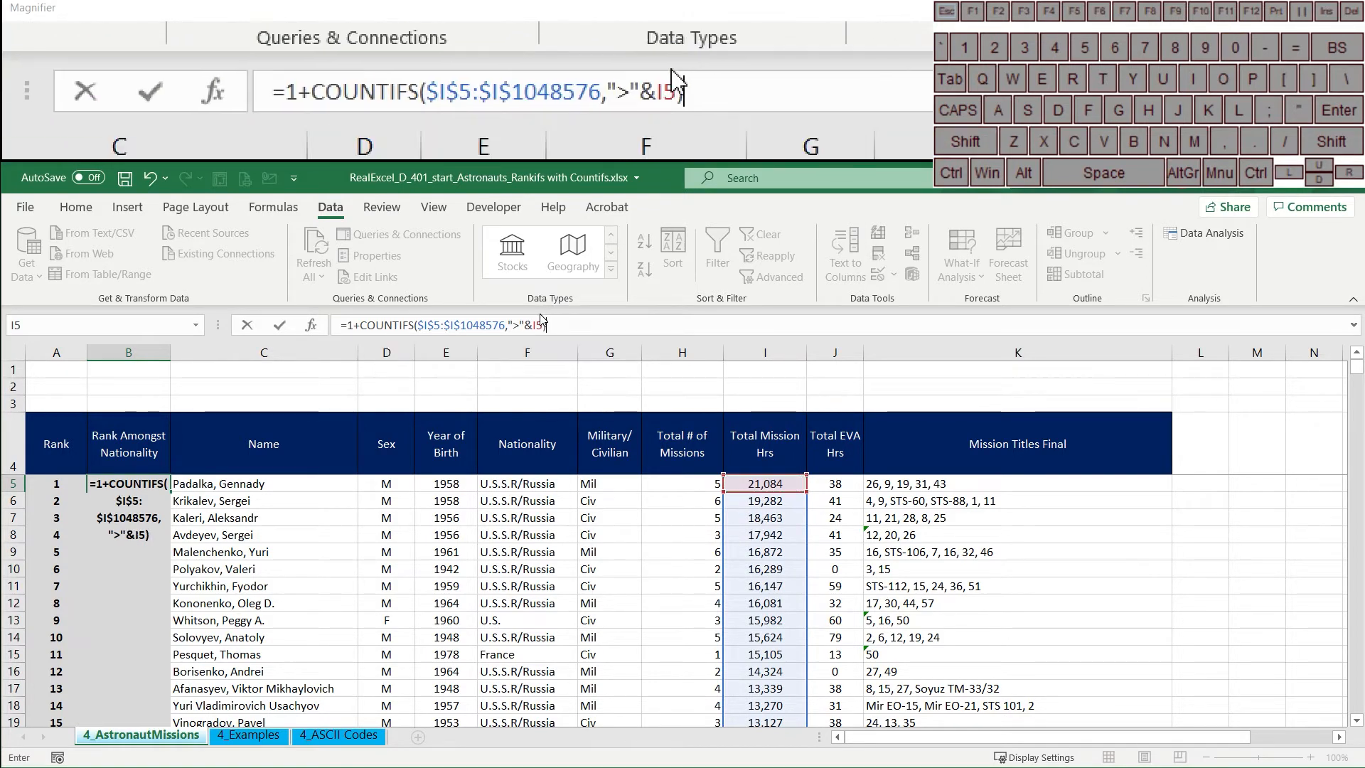
pyautogui.press('Return')
# Step: Fill the B5 formula down the Rank Amongst Nationality column and compare its values with the Rank column
pyautogui.click(142, 483)
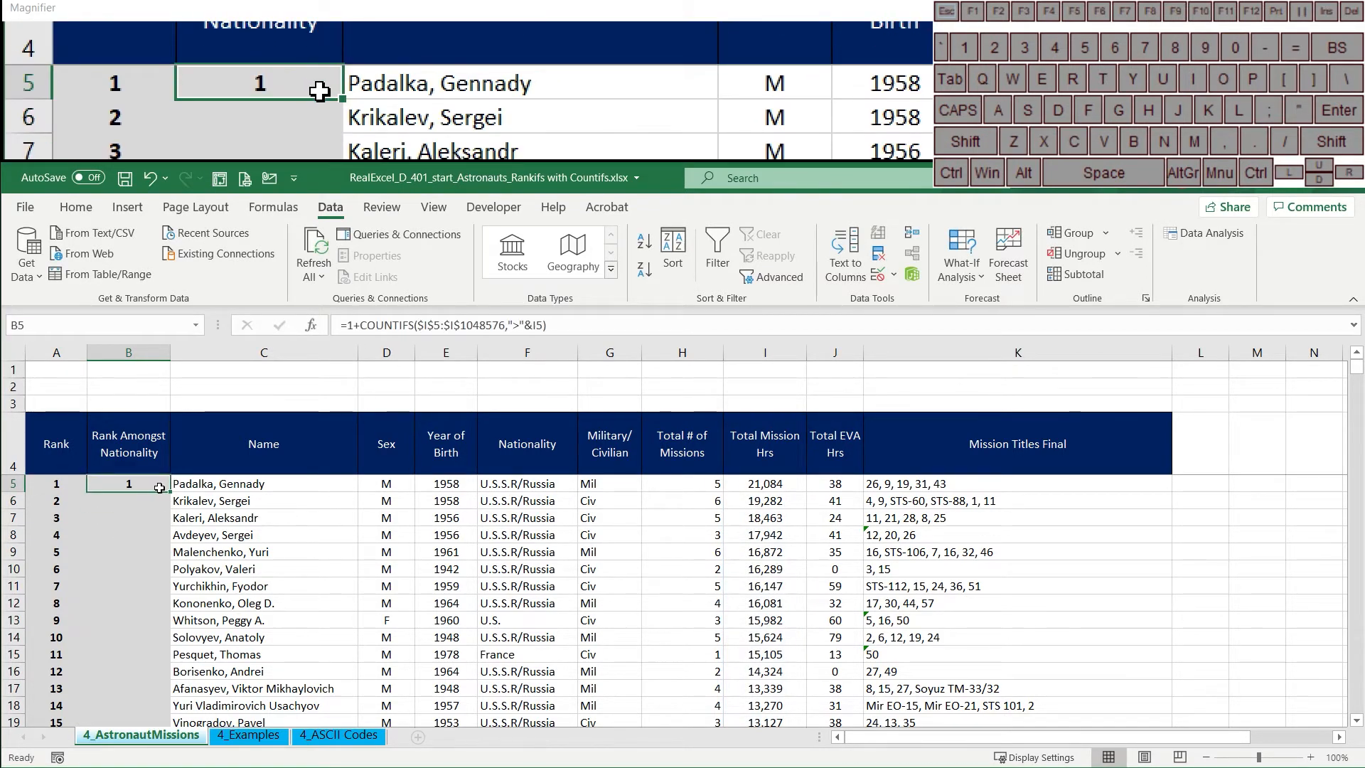
pyautogui.doubleClick(171, 492)
pyautogui.click(63, 554)
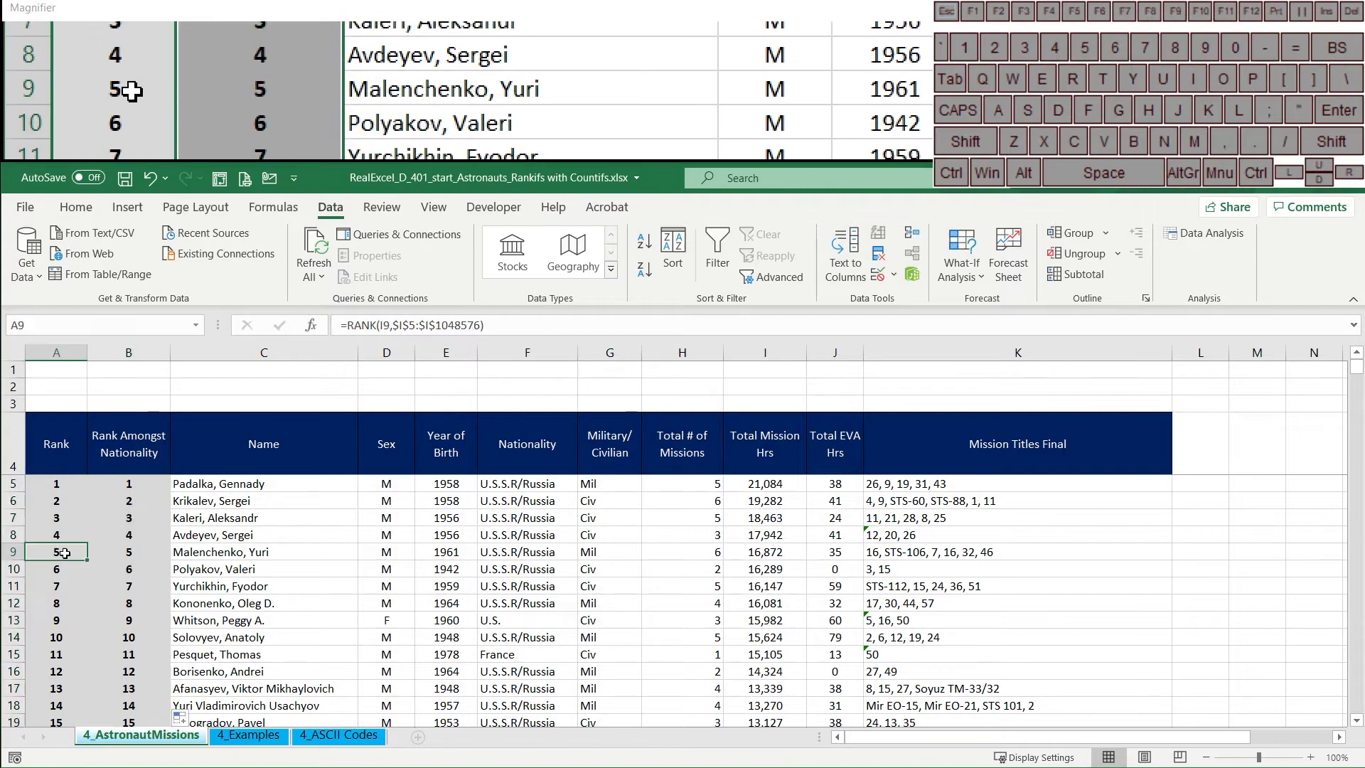
pyautogui.scroll(-3, 125, 567)
pyautogui.scroll(-9, 125, 567)
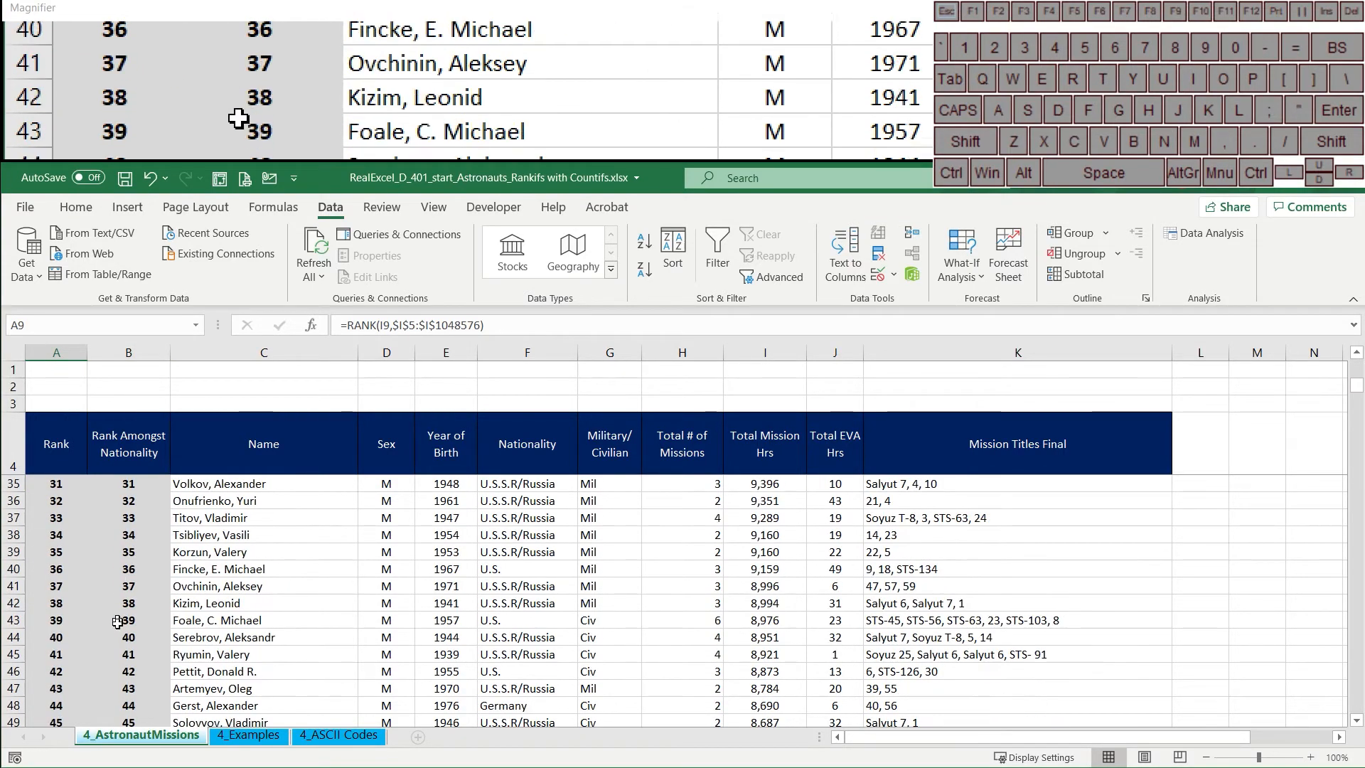
pyautogui.scroll(12, 124, 526)
# Step: Extend the COUNTIFS formula in B5 with the Nationality cells as a second criteria range, $F$5:$F$1048576
pyautogui.click(124, 486)
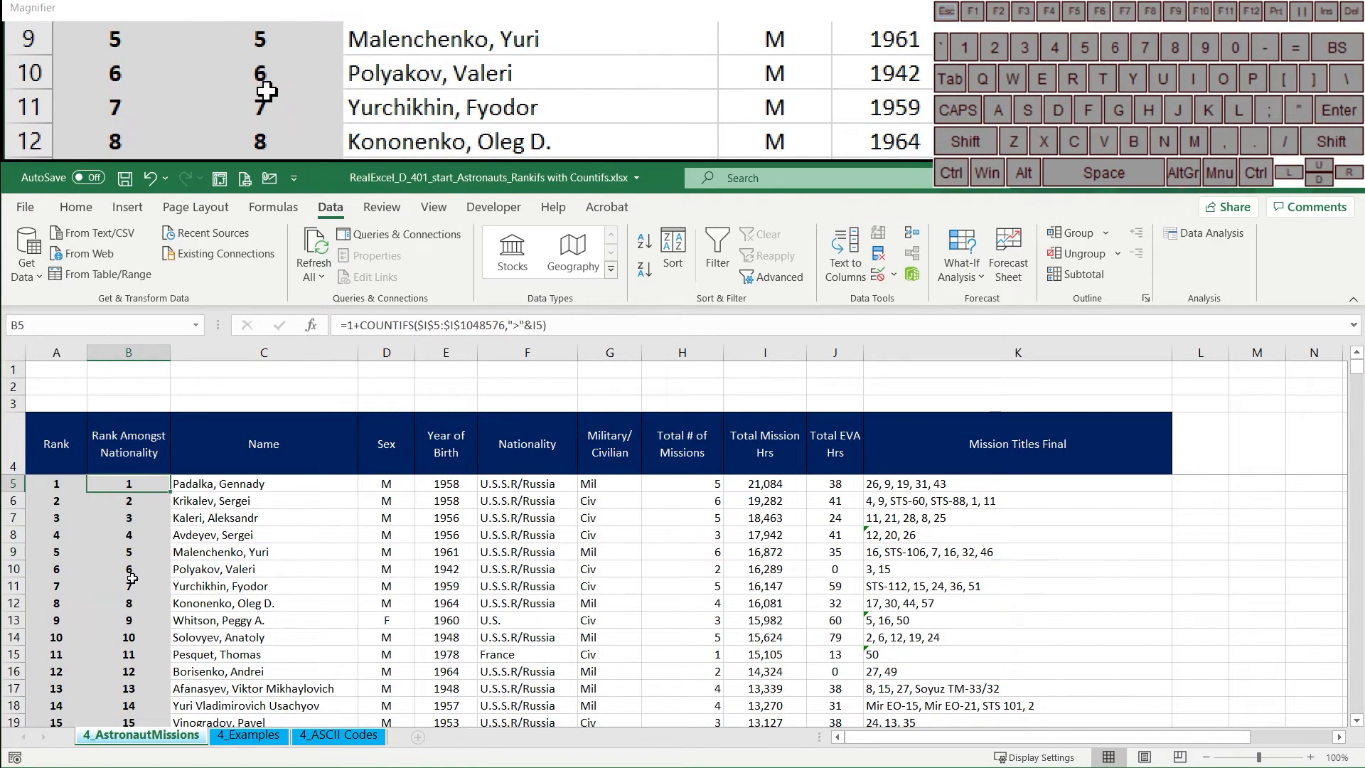
pyautogui.click(544, 325)
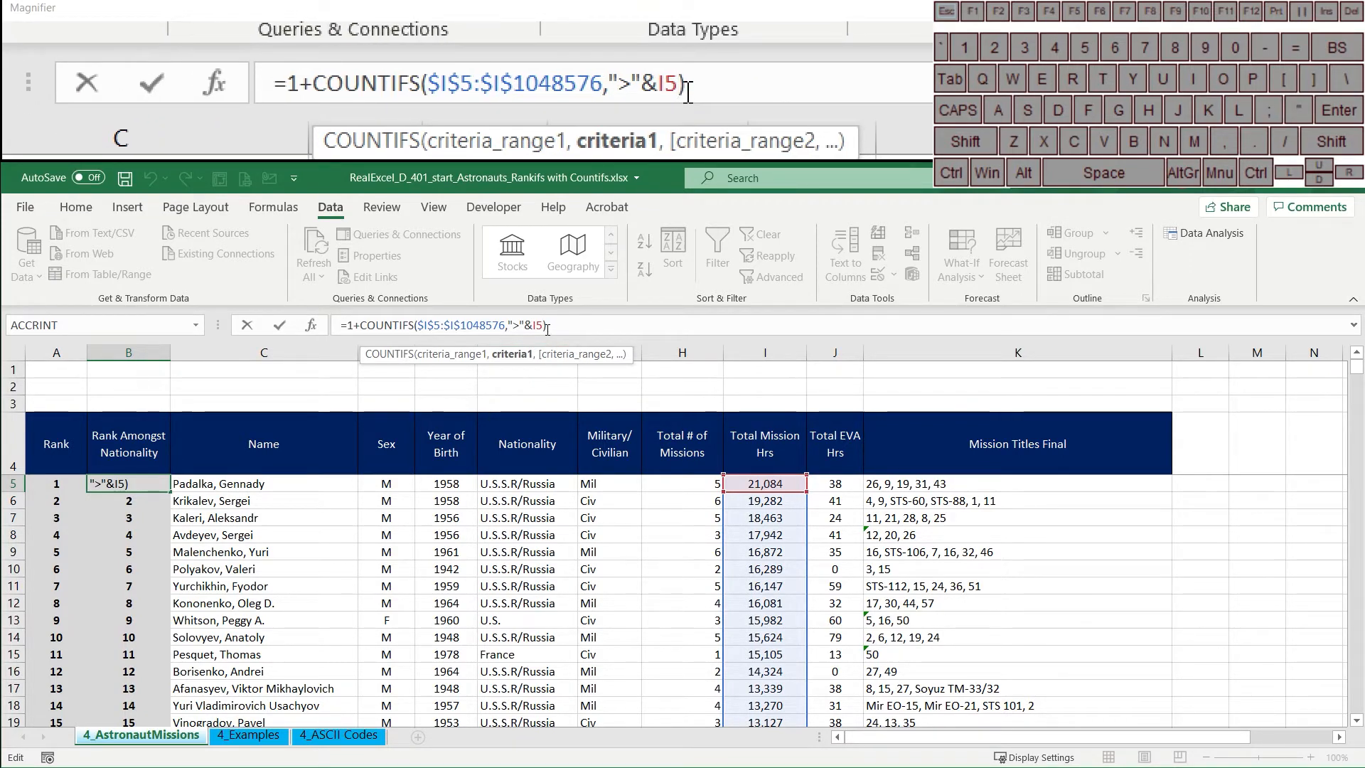
pyautogui.write(',')
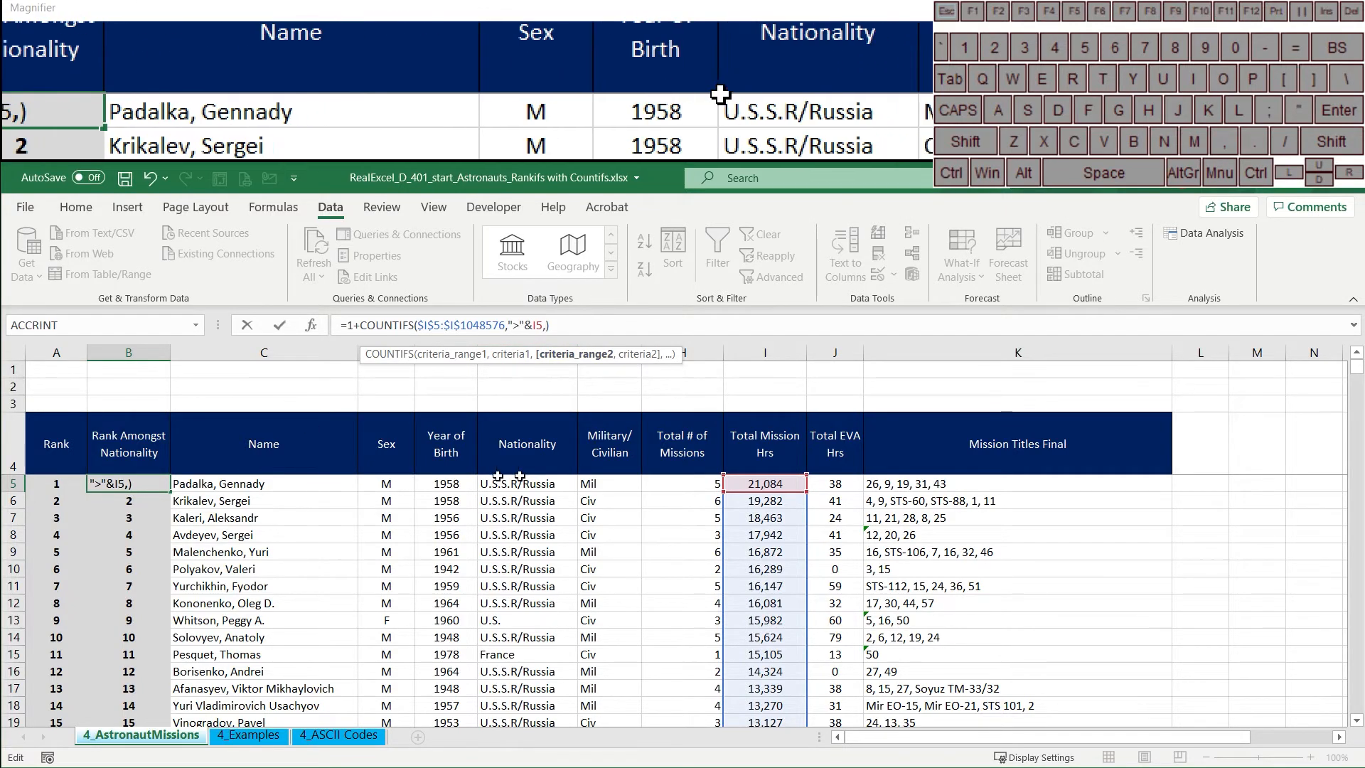
pyautogui.click(538, 484)
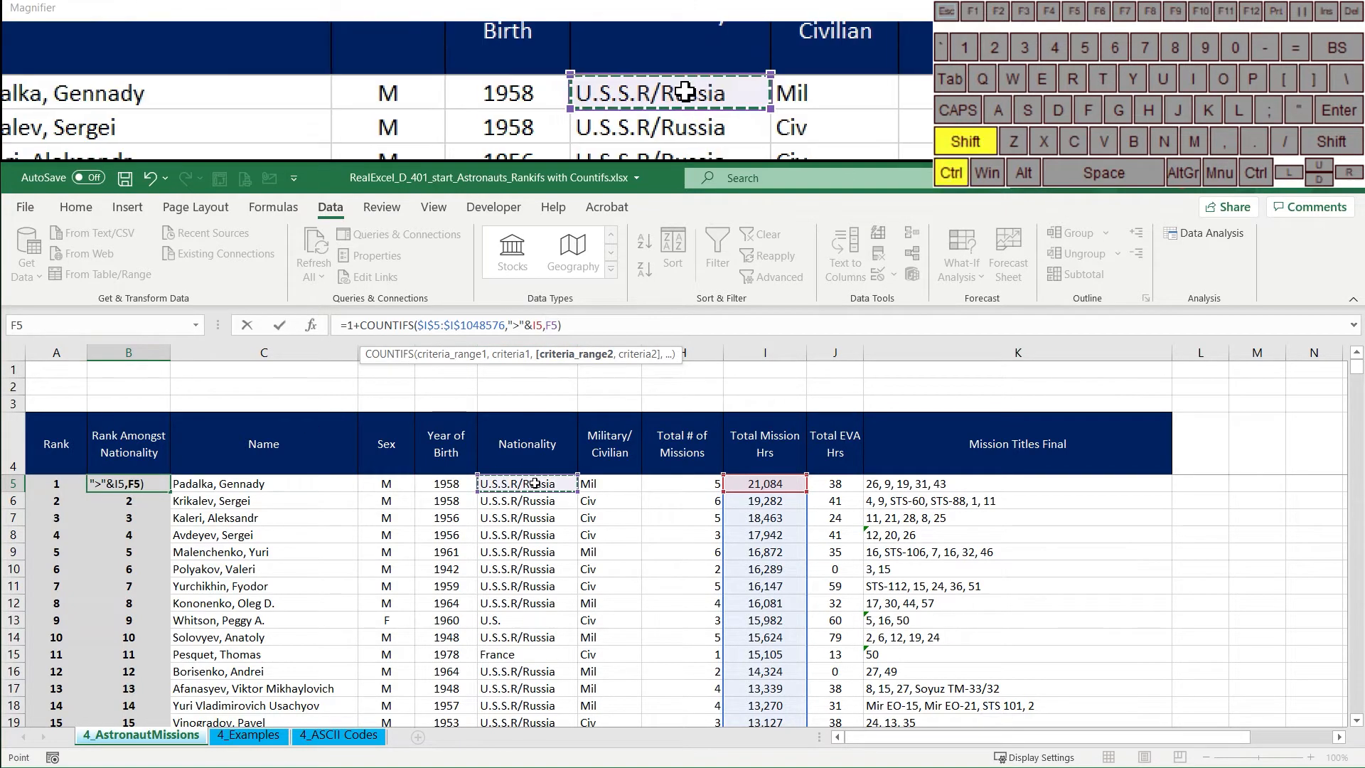
pyautogui.hotkey('ctrl', 'shift', 'Down')
pyautogui.press('F4')
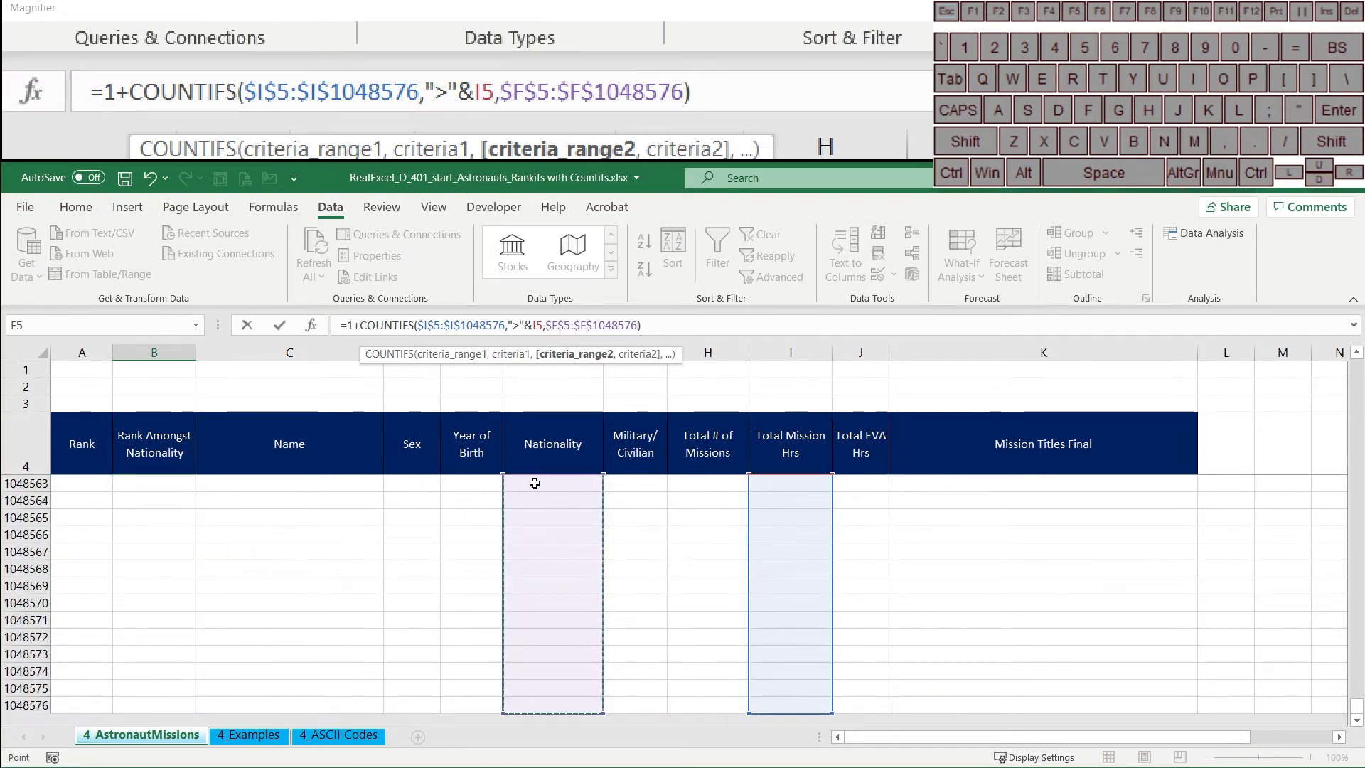
# Step: Add F5 as the second criterion, review the COUNTIFS arguments and complete the formula in B5
pyautogui.write(',')
pyautogui.click(540, 461)
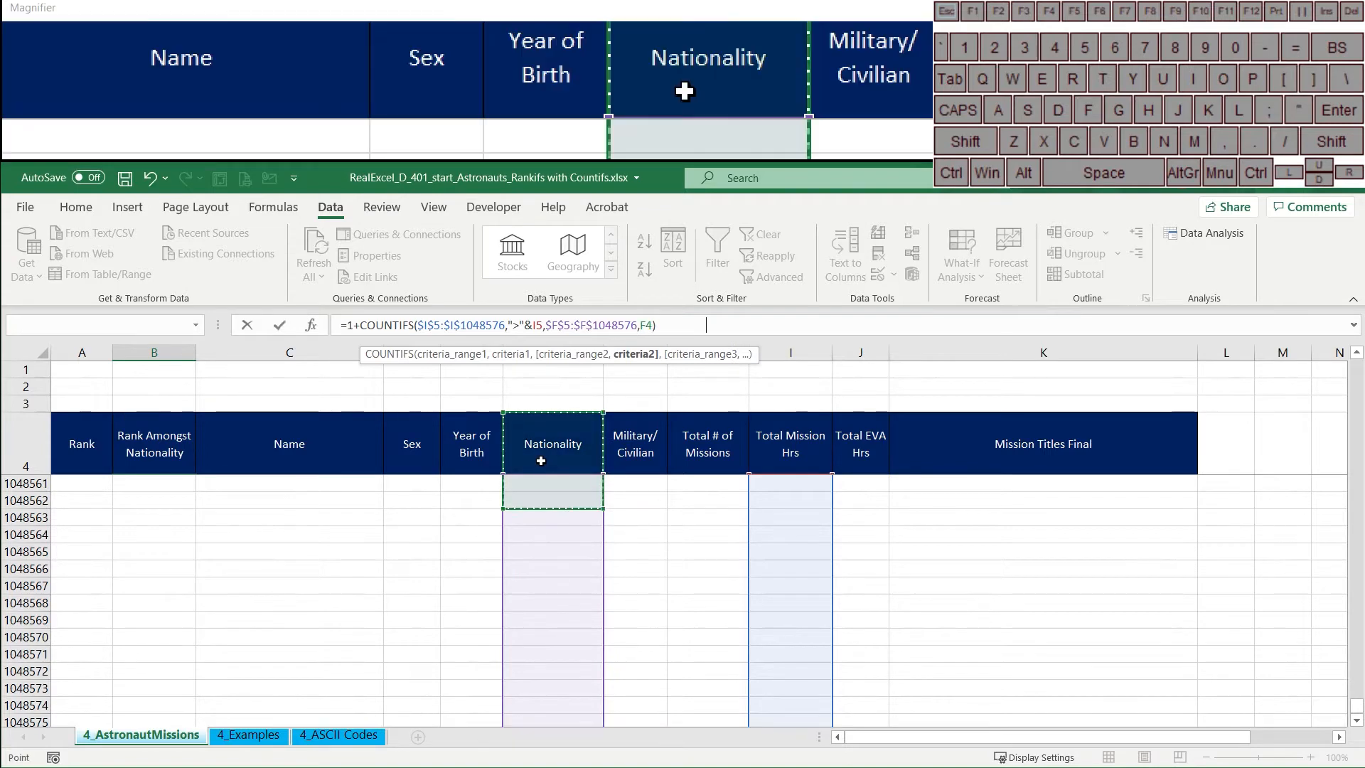
pyautogui.press('Down')
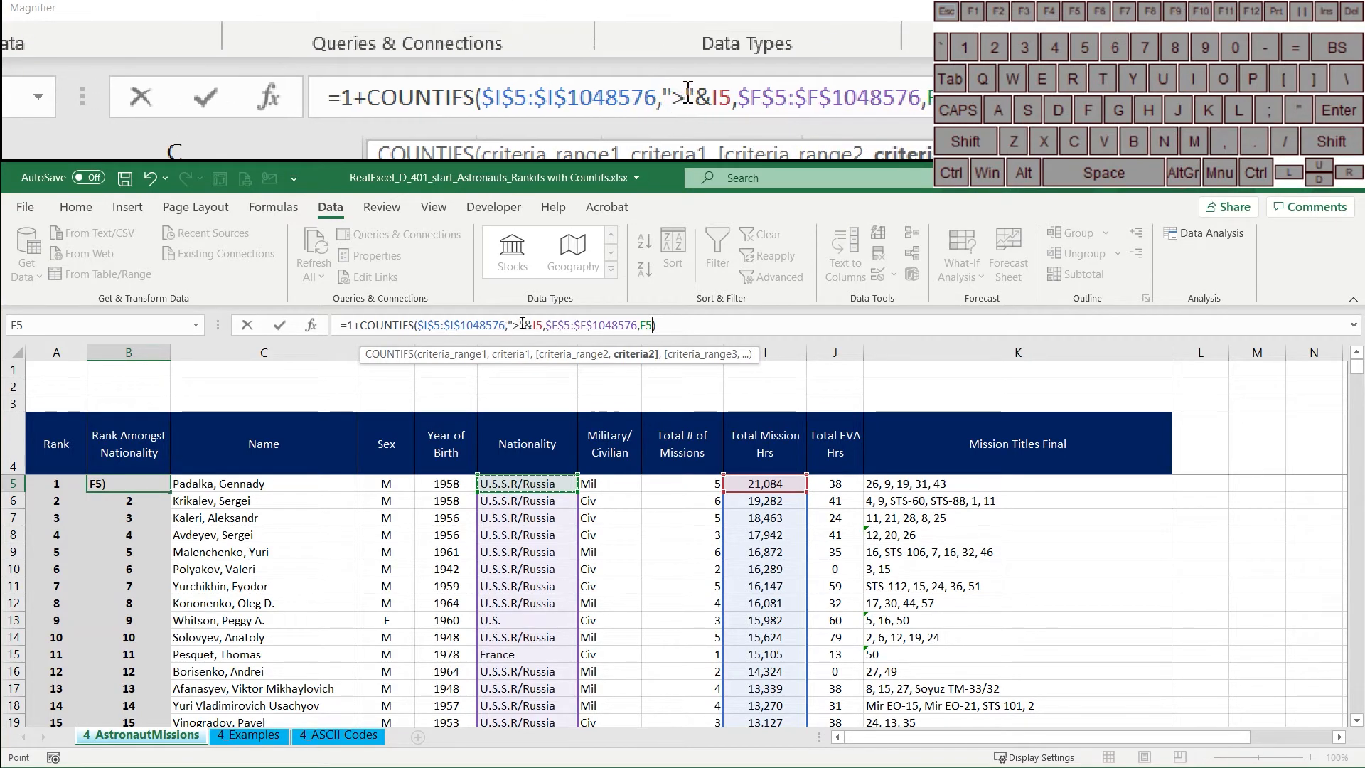
pyautogui.click(573, 324)
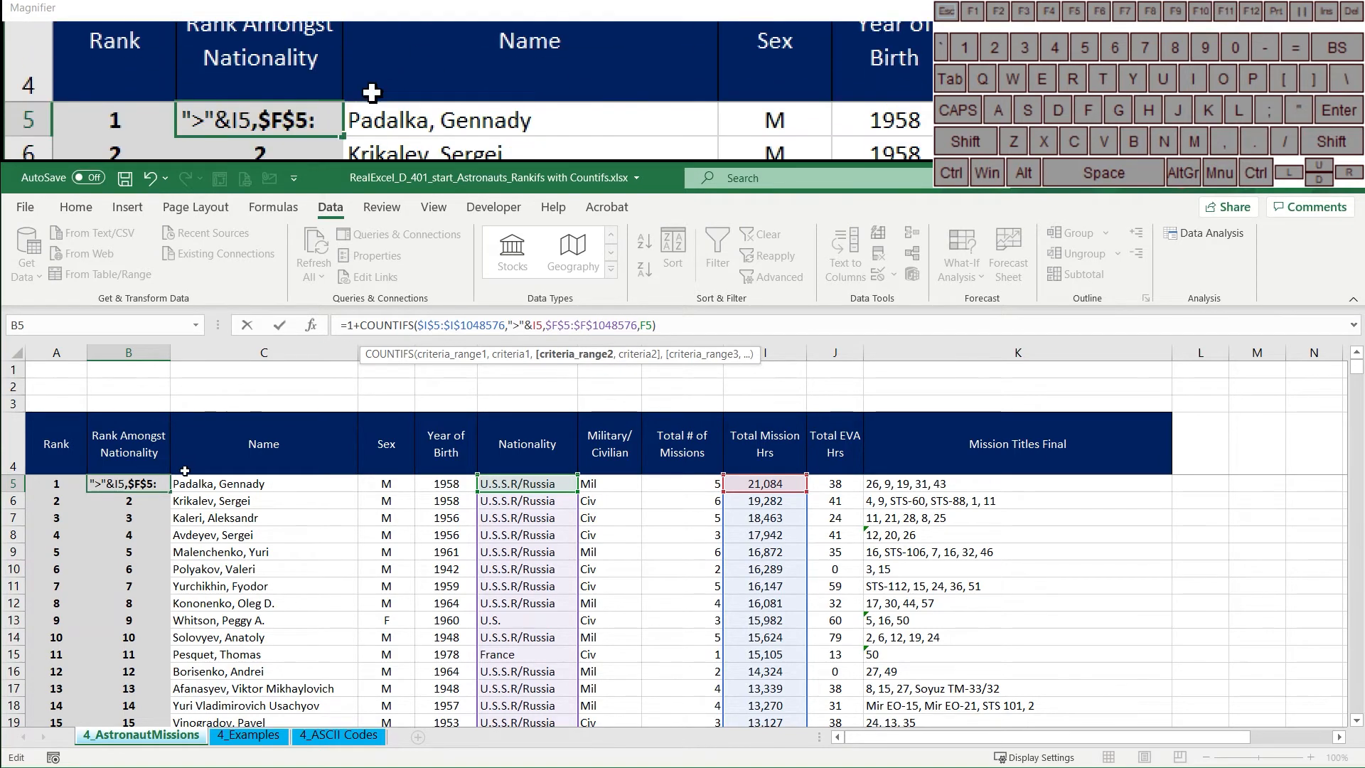
pyautogui.click(657, 324)
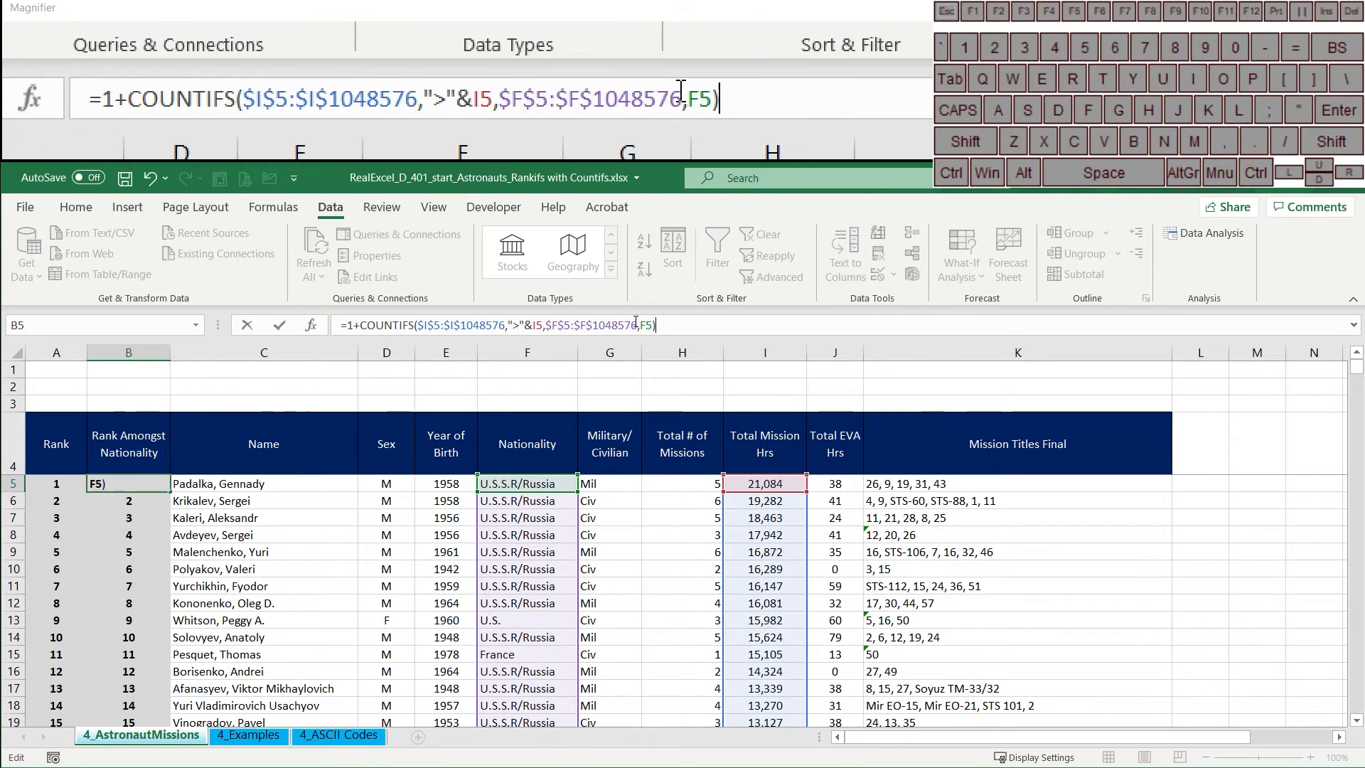
pyautogui.click(638, 324)
pyautogui.click(645, 325)
pyautogui.click(537, 325)
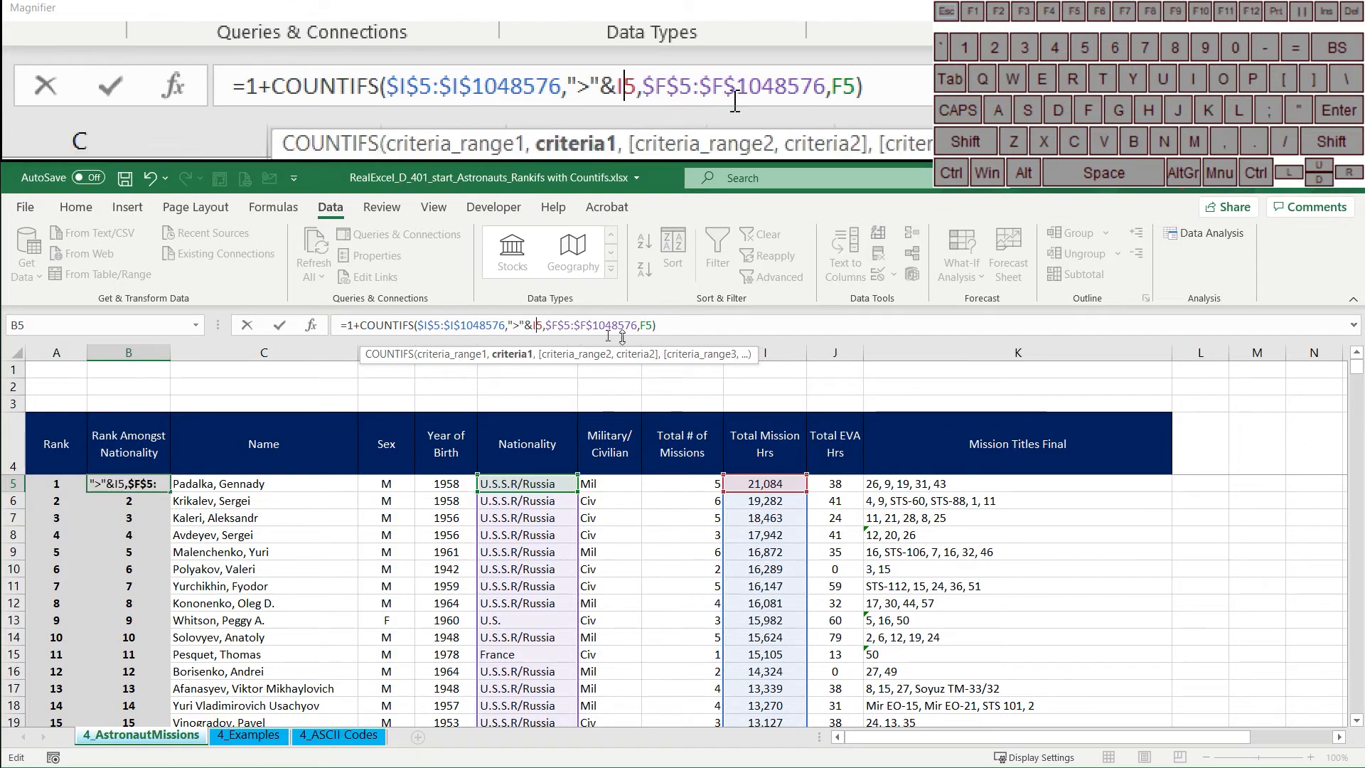
pyautogui.click(689, 331)
pyautogui.press('Return')
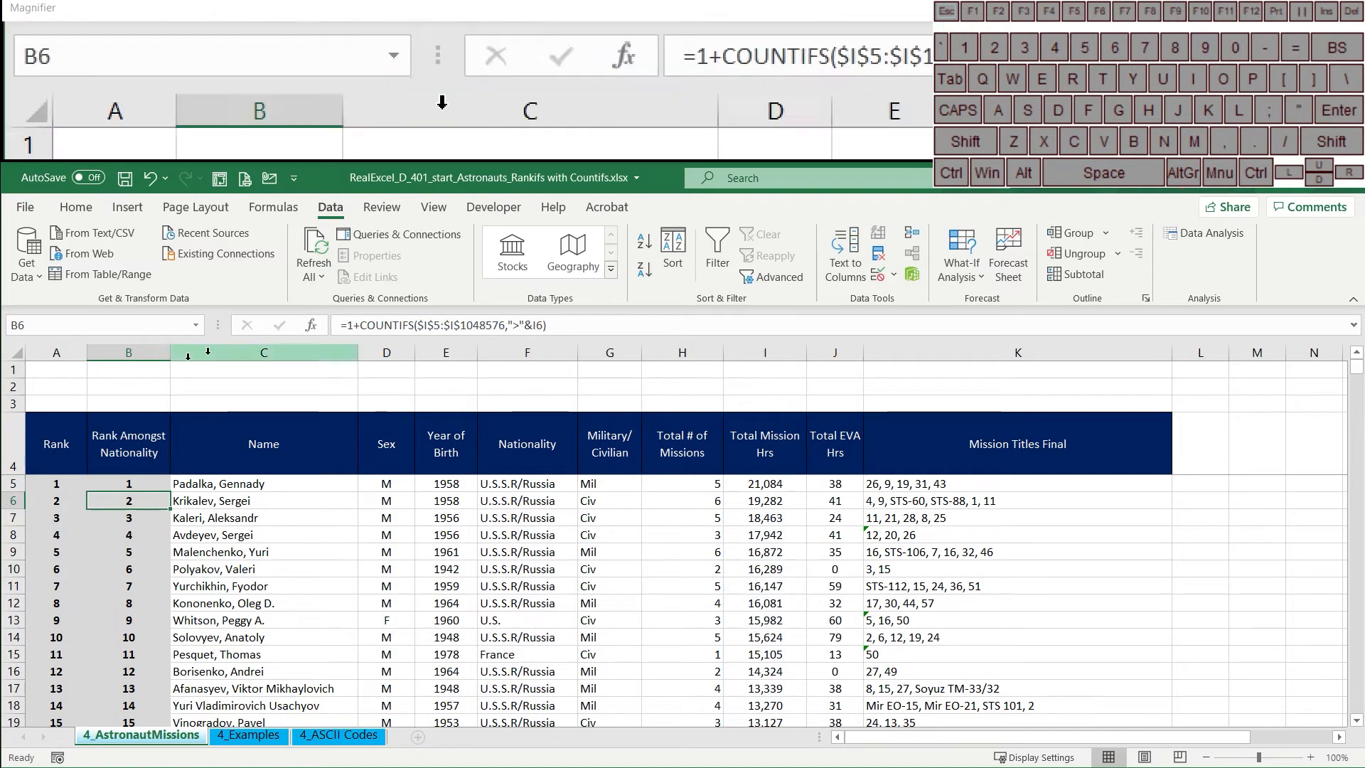
# Step: Fill the B5 formula down the Rank Amongst Nationality column and sort the table by that column in ascending order
pyautogui.click(155, 484)
pyautogui.doubleClick(172, 492)
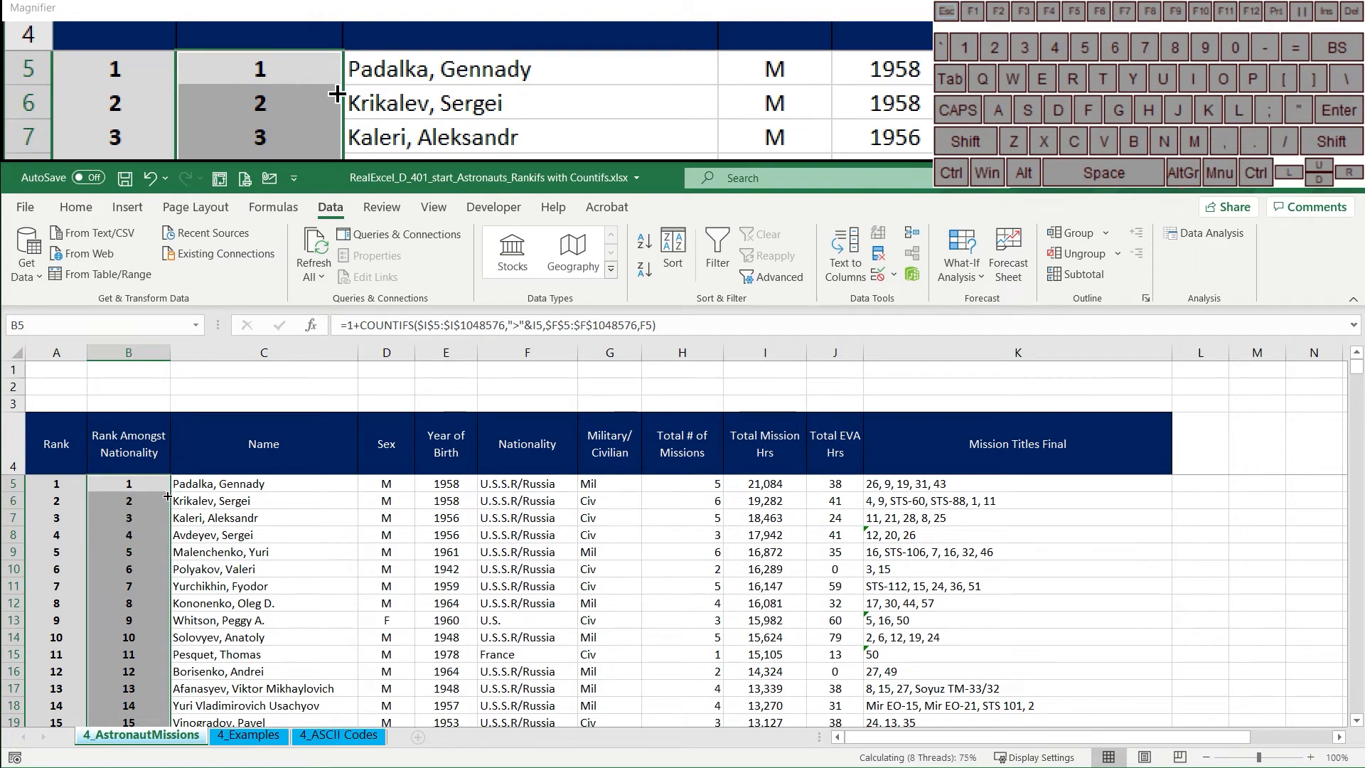
pyautogui.click(150, 499)
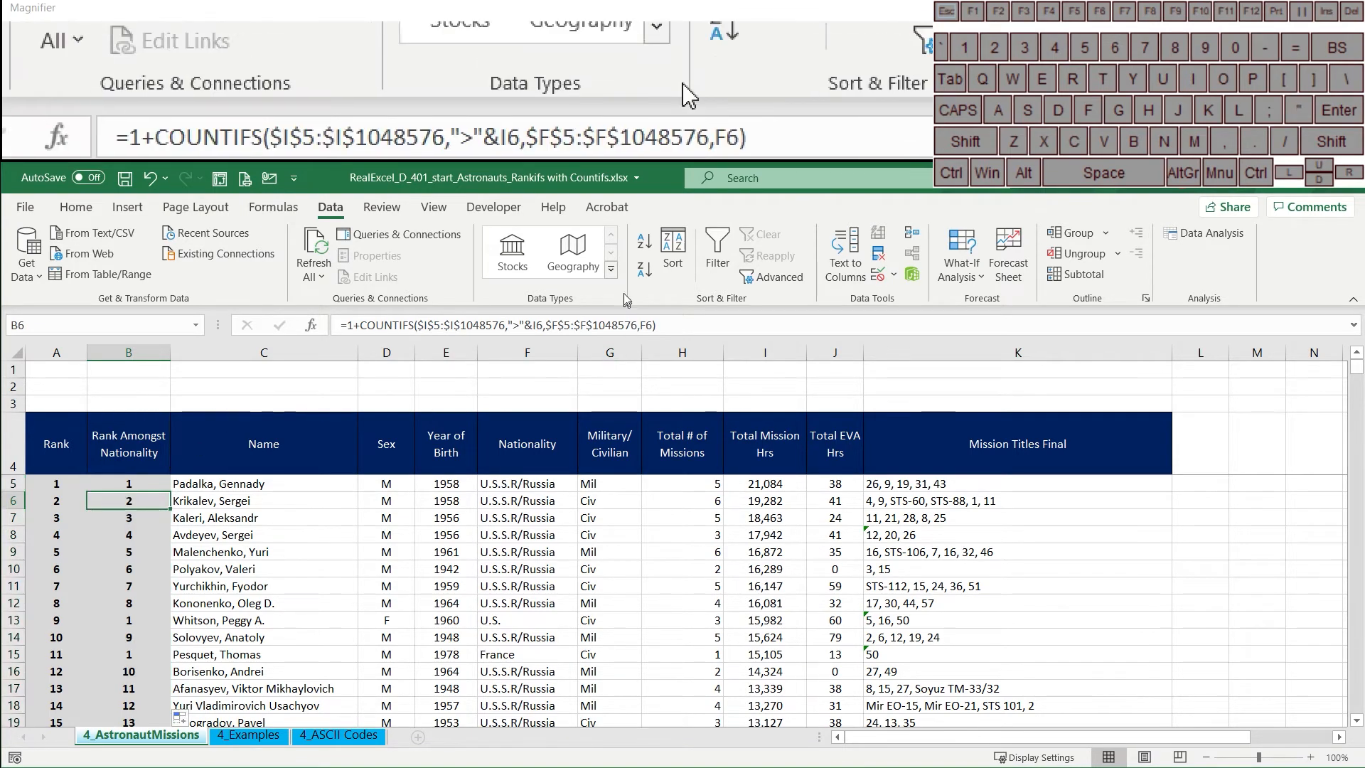
pyautogui.click(644, 242)
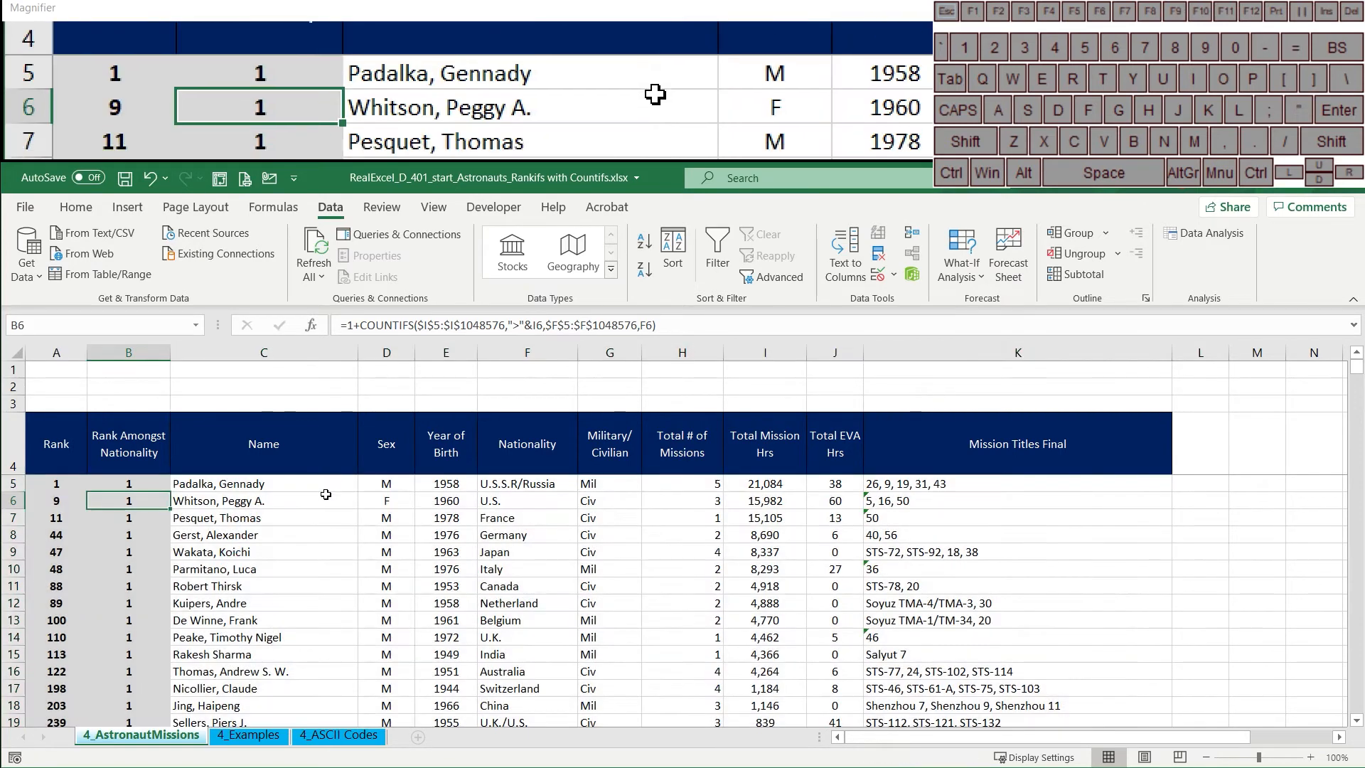
# Step: Examine the first-ranked astronauts and their nationalities in the first rows of the sorted table
pyautogui.click(300, 482)
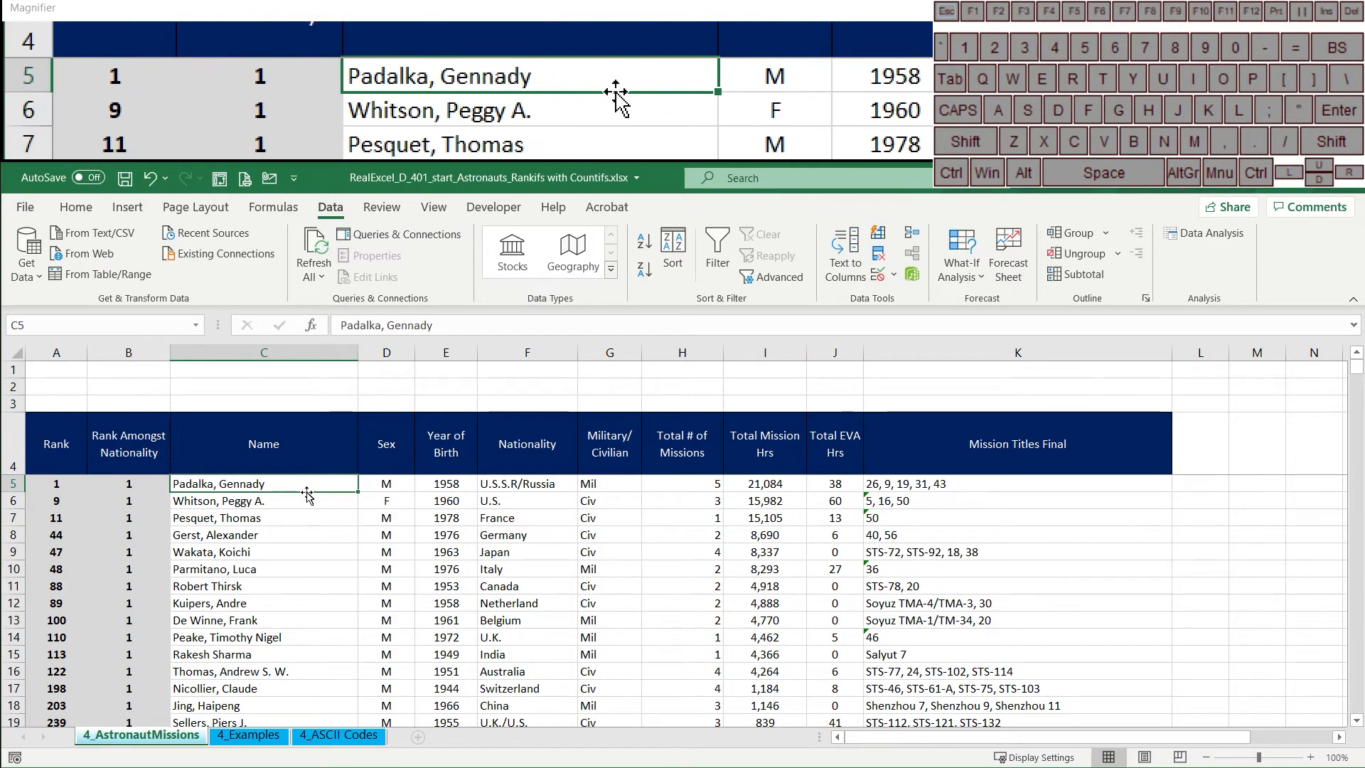
pyautogui.click(287, 506)
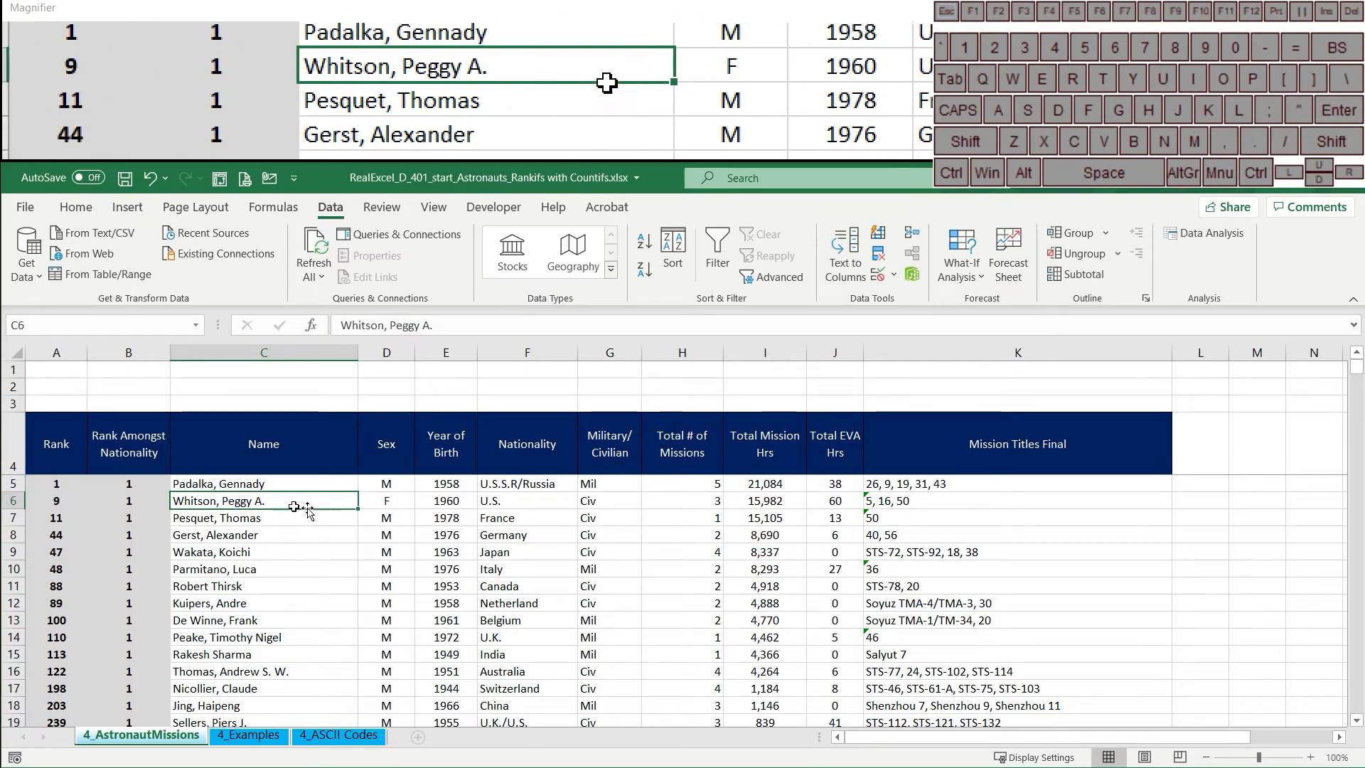
pyautogui.click(526, 507)
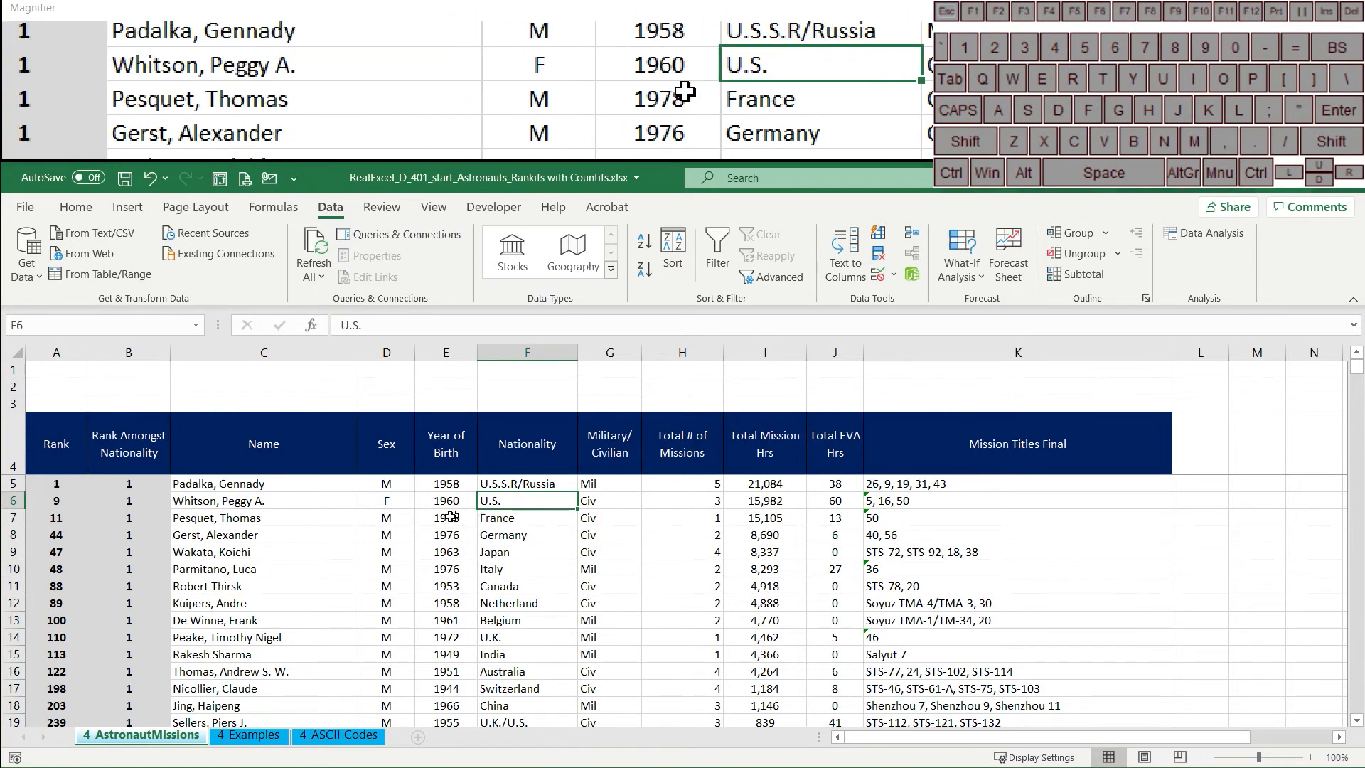
pyautogui.click(291, 519)
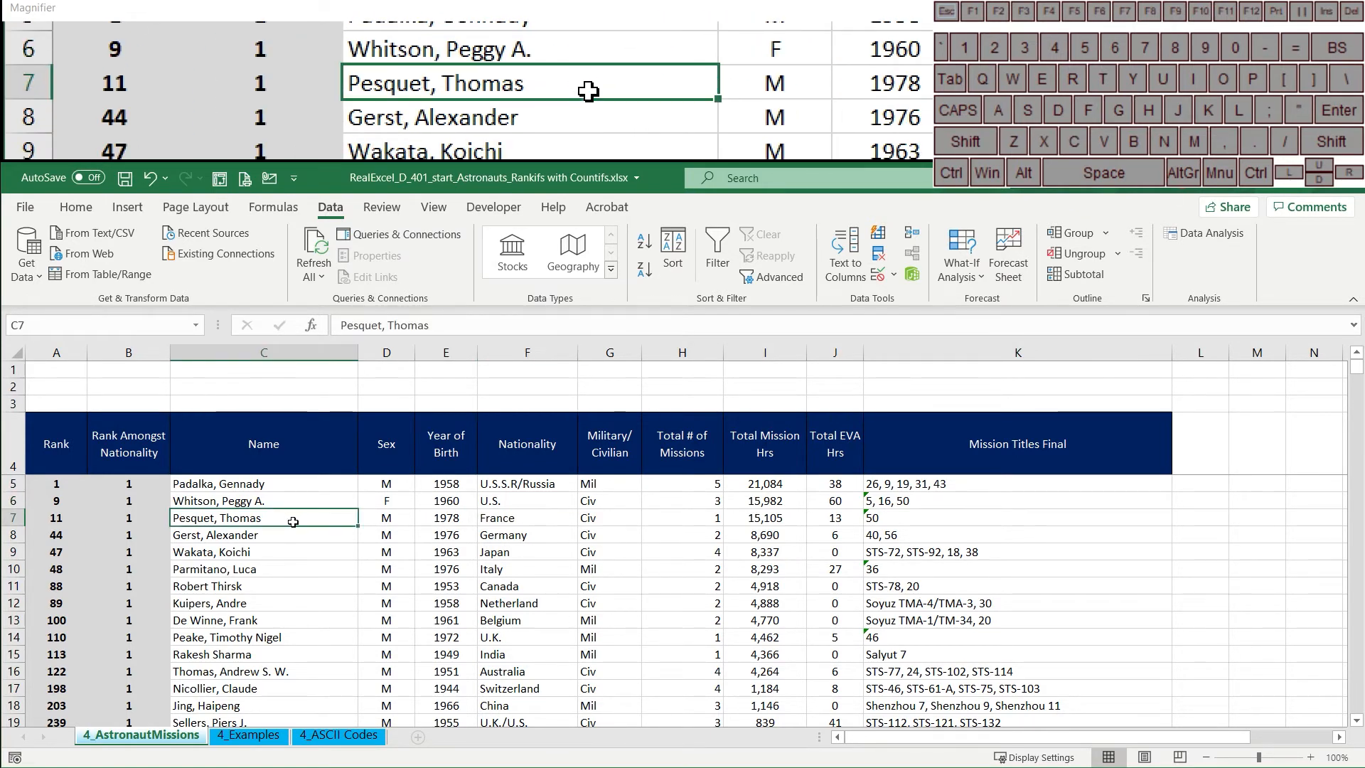
pyautogui.click(538, 520)
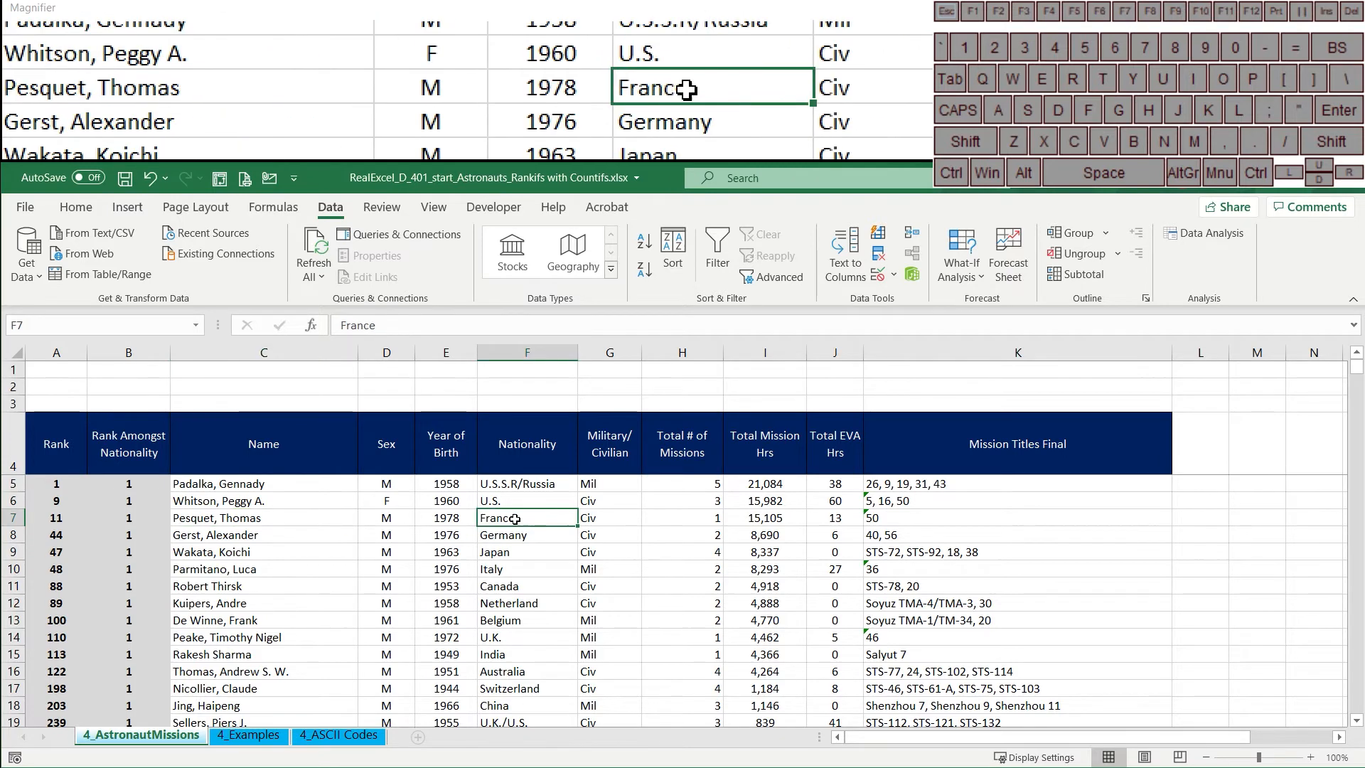
pyautogui.click(509, 532)
pyautogui.click(513, 545)
pyautogui.click(516, 570)
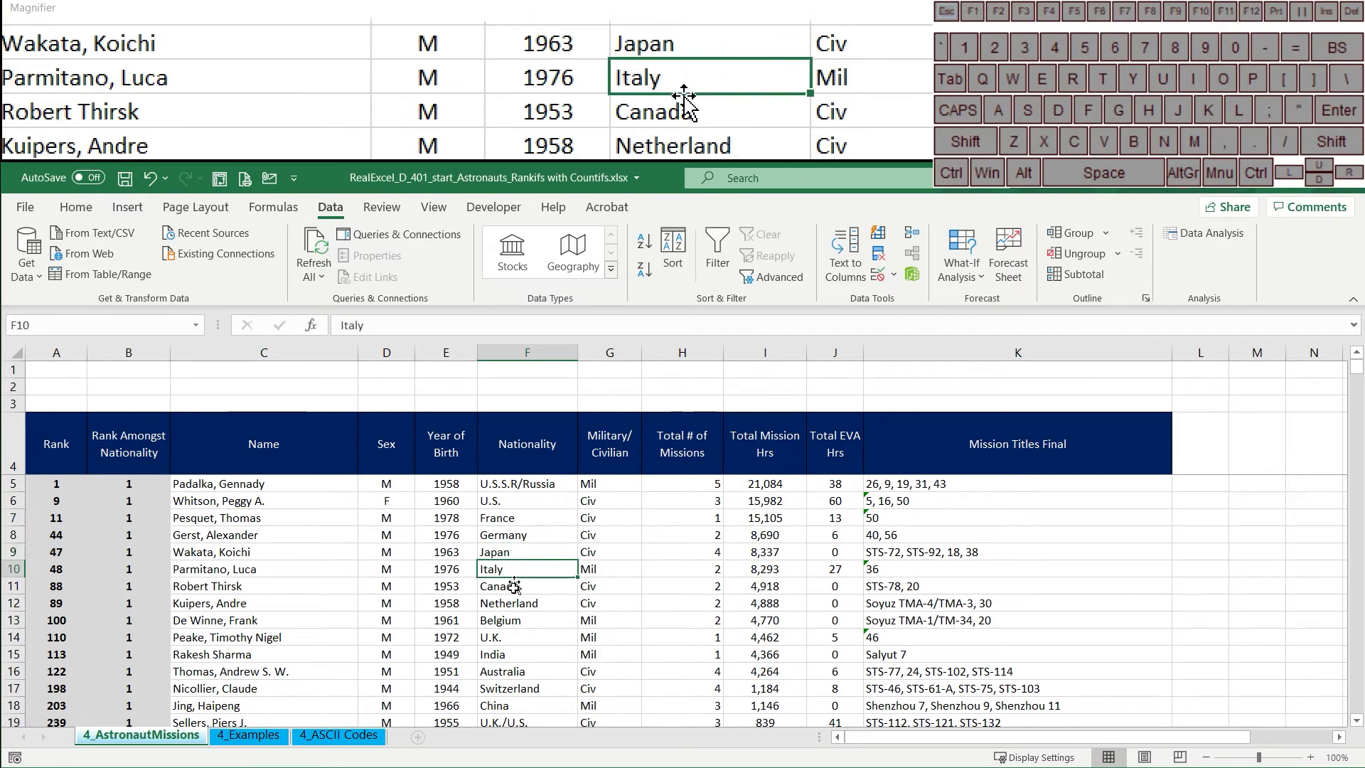
pyautogui.click(517, 587)
pyautogui.click(516, 604)
pyautogui.click(517, 620)
pyautogui.click(517, 636)
pyautogui.click(517, 653)
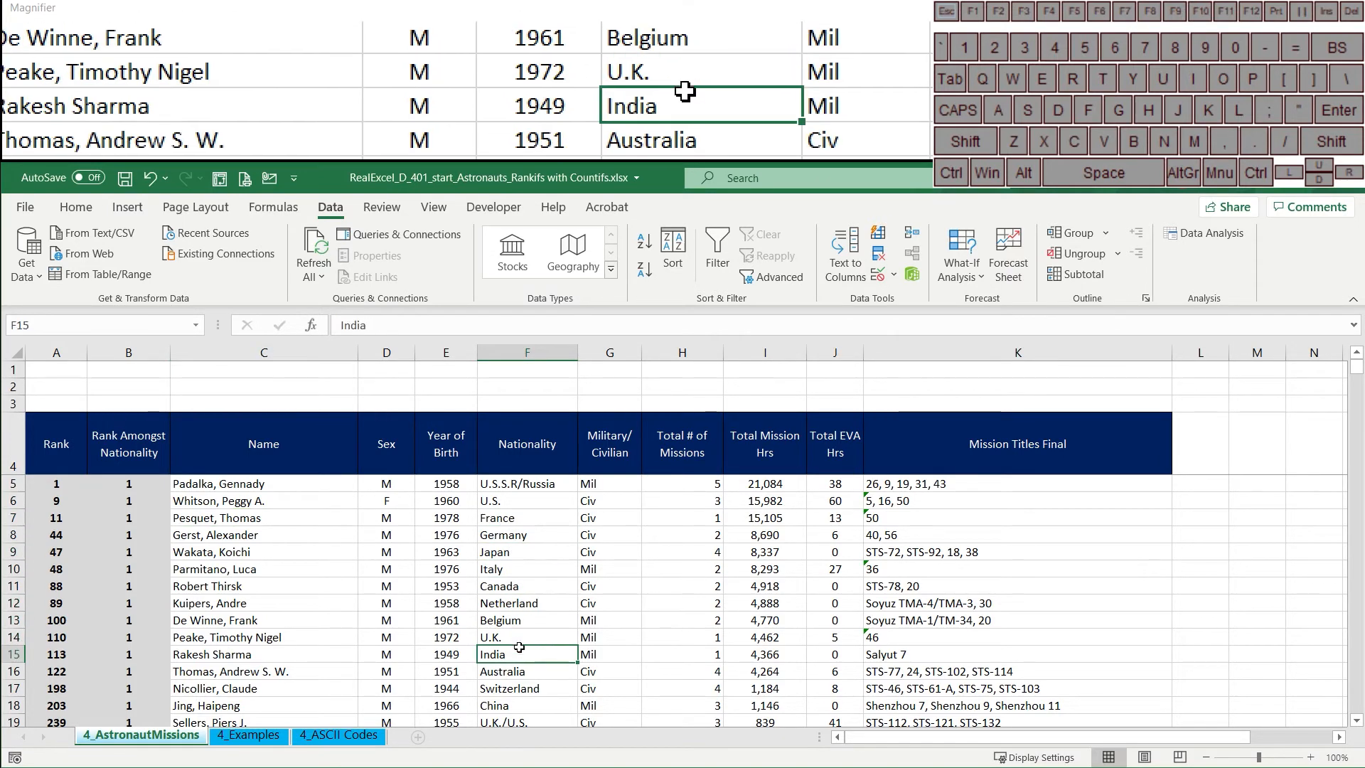
pyautogui.moveTo(64, 661); pyautogui.dragTo(607, 654)
pyautogui.click(513, 628)
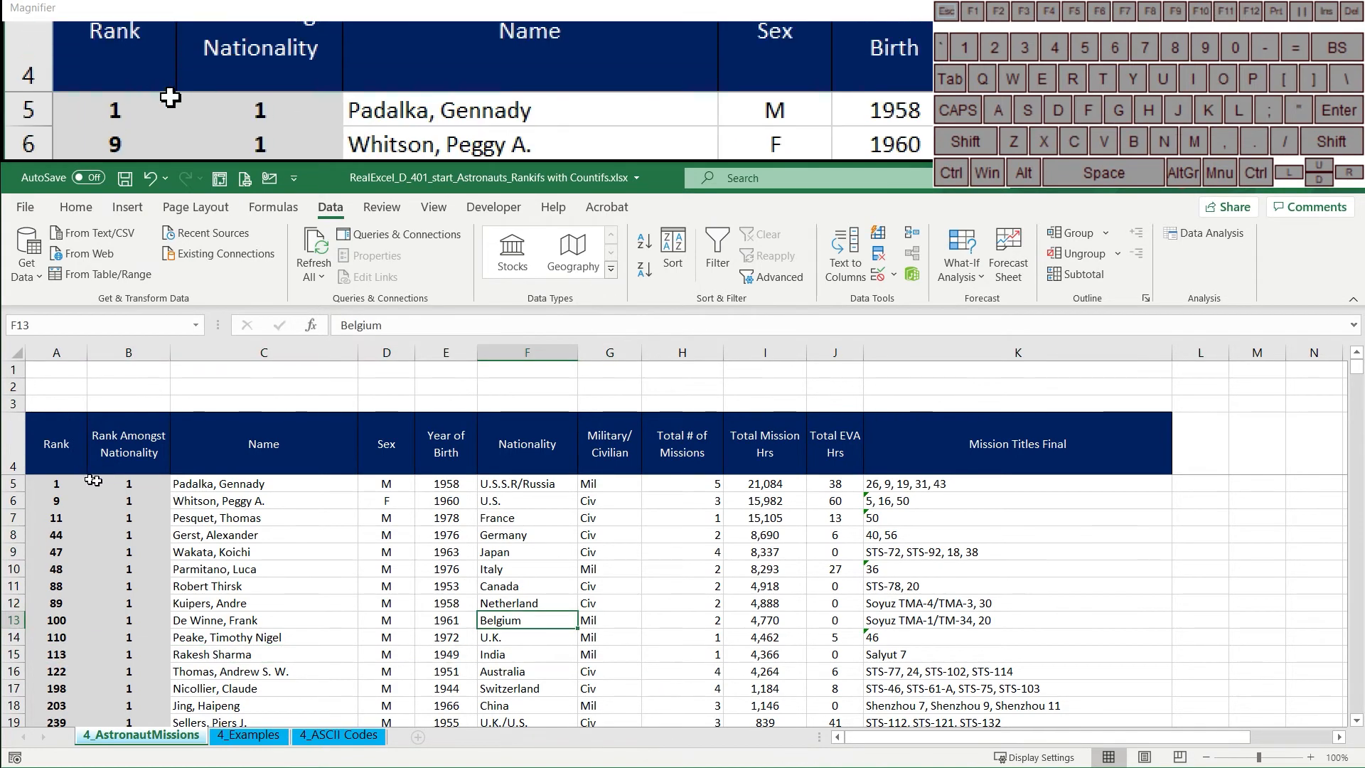
# Step: Review the COUNTIFS formula in B5 and leave it without editing
pyautogui.click(122, 481)
pyautogui.click(516, 325)
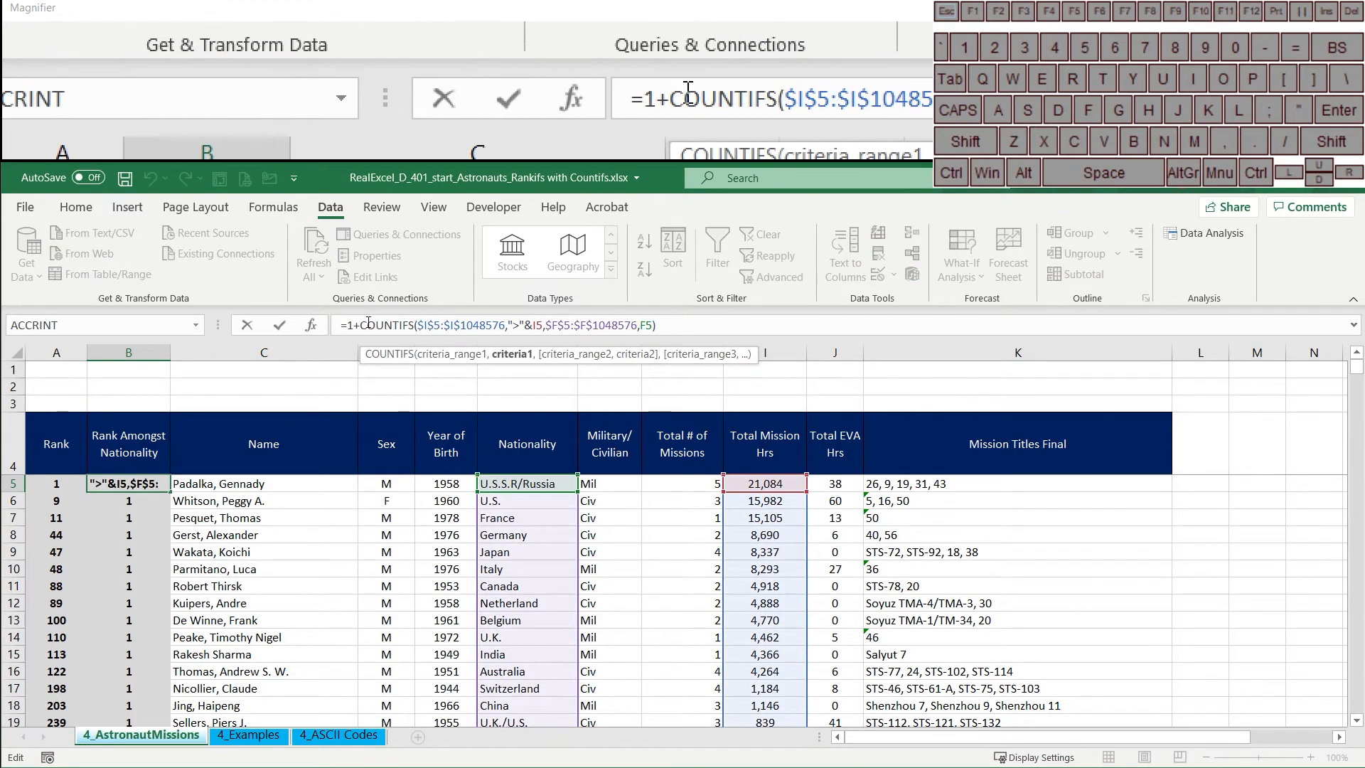
pyautogui.press('Escape')
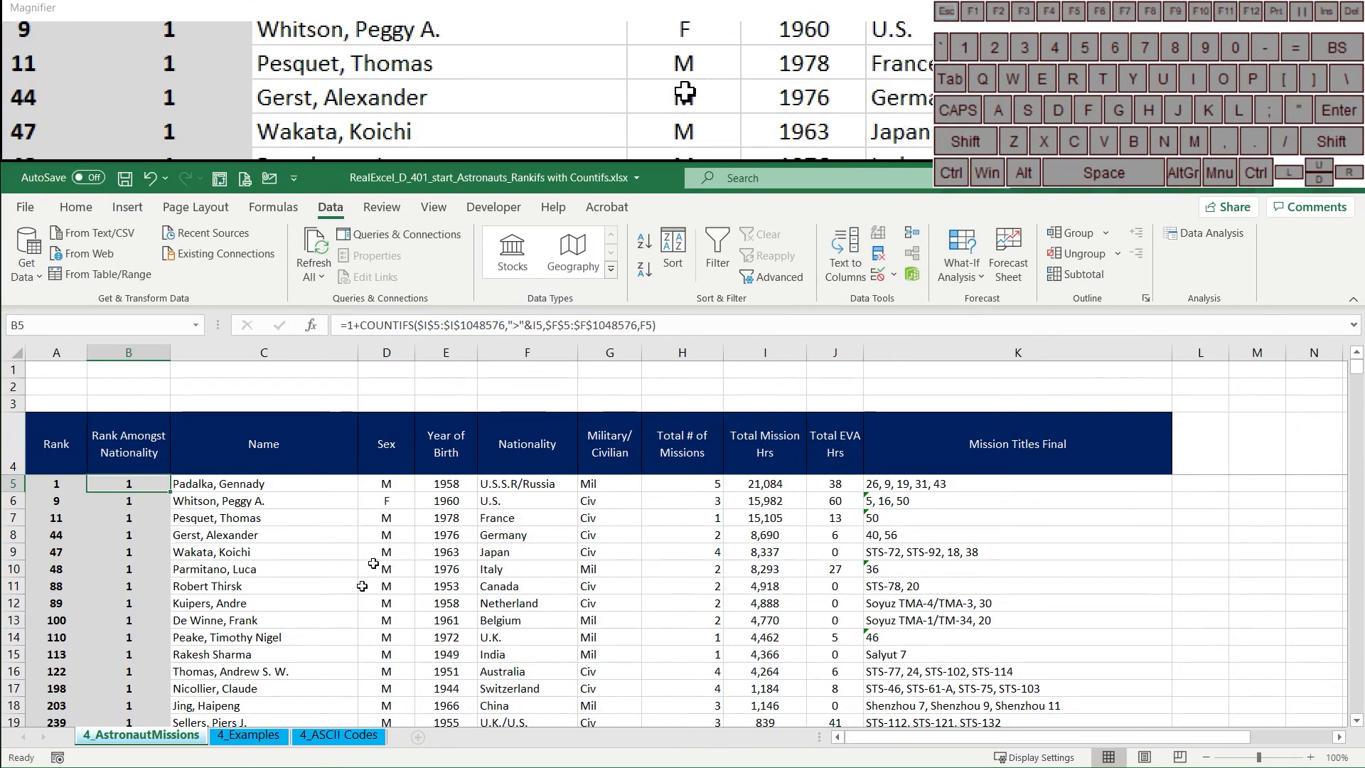
# Step: Open the 4_Examples sheet and inspect how the Rank column's RANK formula handles the tied numbers
pyautogui.click(248, 736)
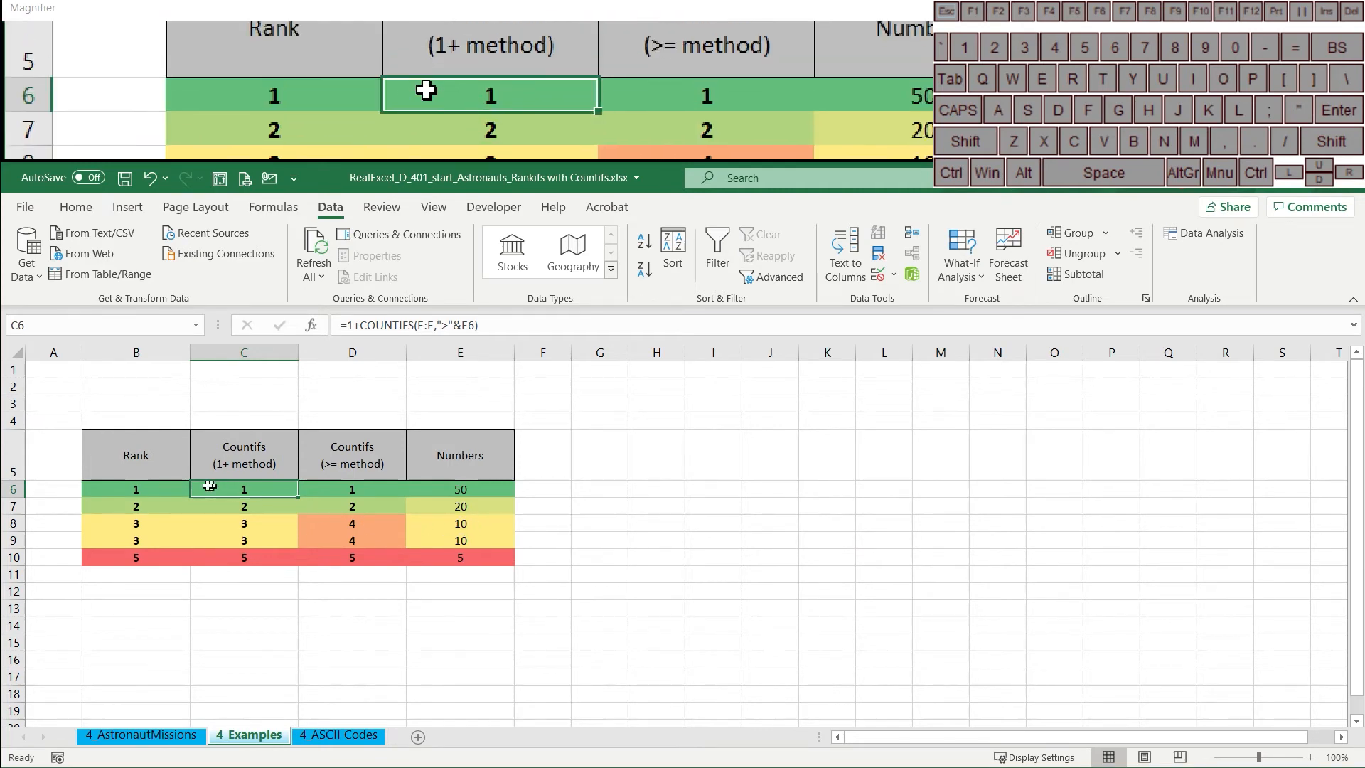
pyautogui.click(127, 490)
pyautogui.click(126, 521)
pyautogui.click(132, 541)
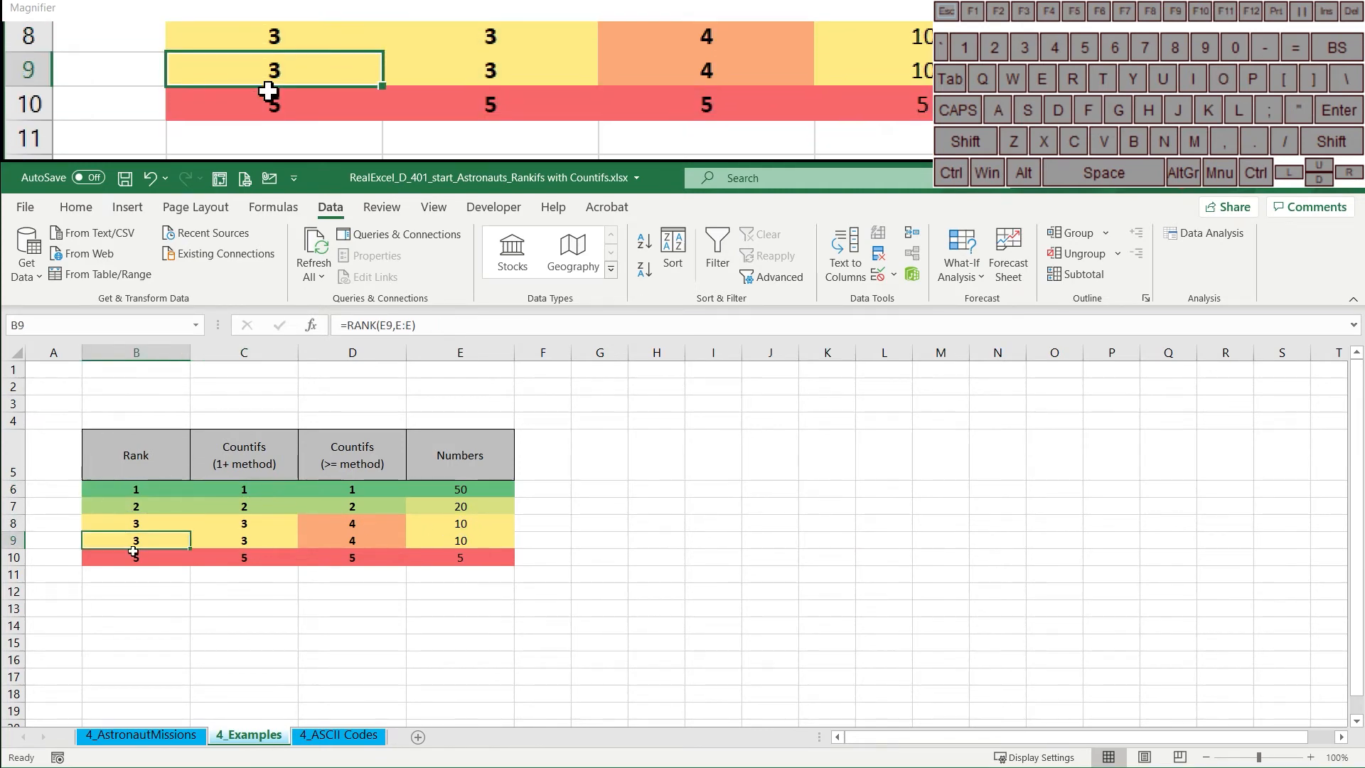
pyautogui.click(362, 324)
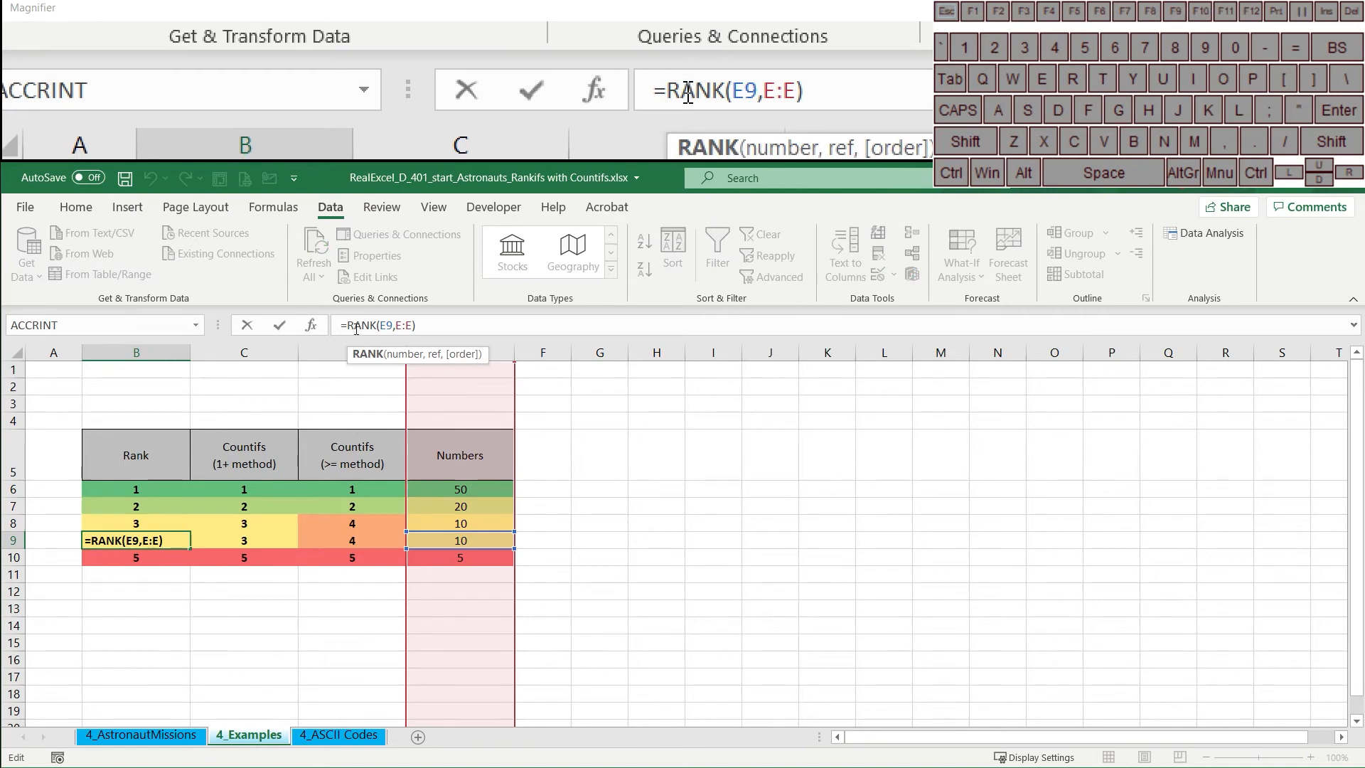
pyautogui.press('Escape')
# Step: Compare the 1+ and >= COUNTIFS formulas and their ranks for the tied numbers, and return to the 4_AstronautMissions sheet
pyautogui.click(225, 490)
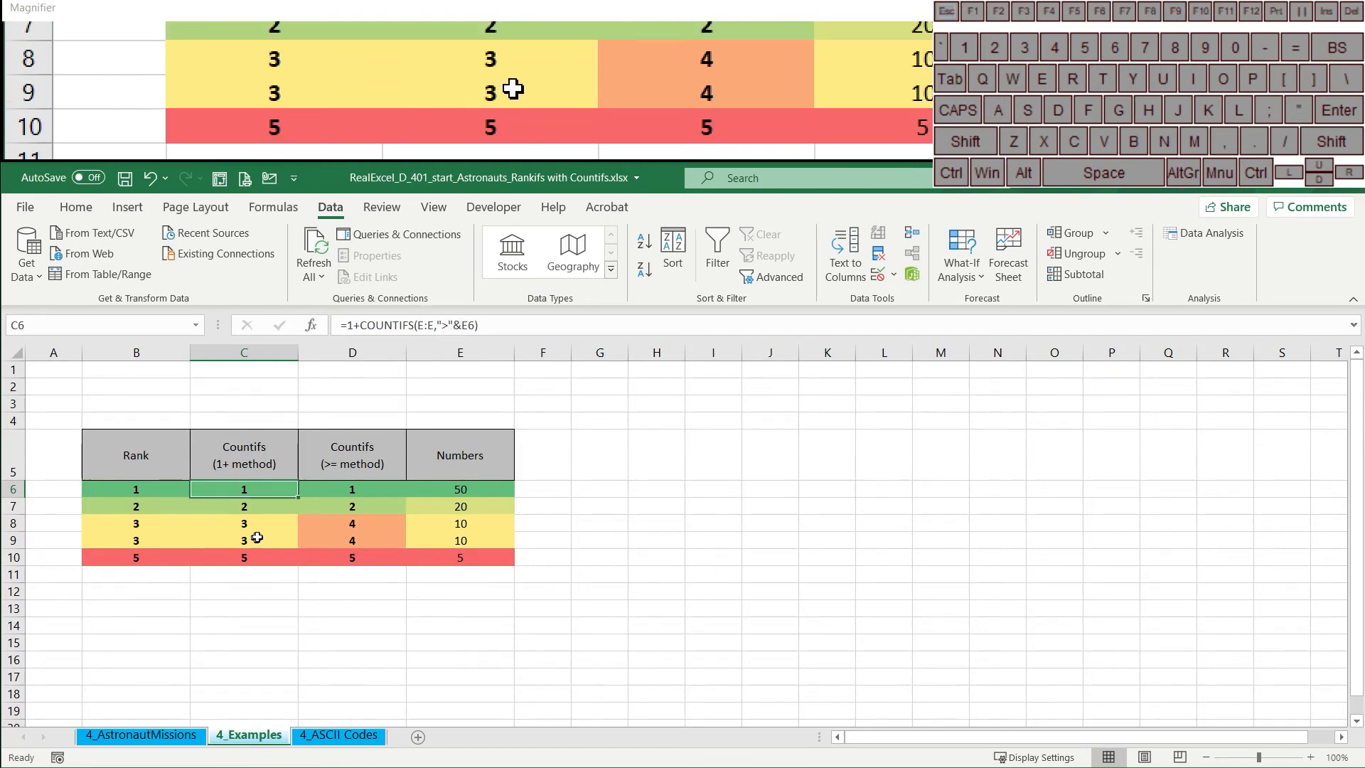
pyautogui.click(329, 503)
pyautogui.click(344, 491)
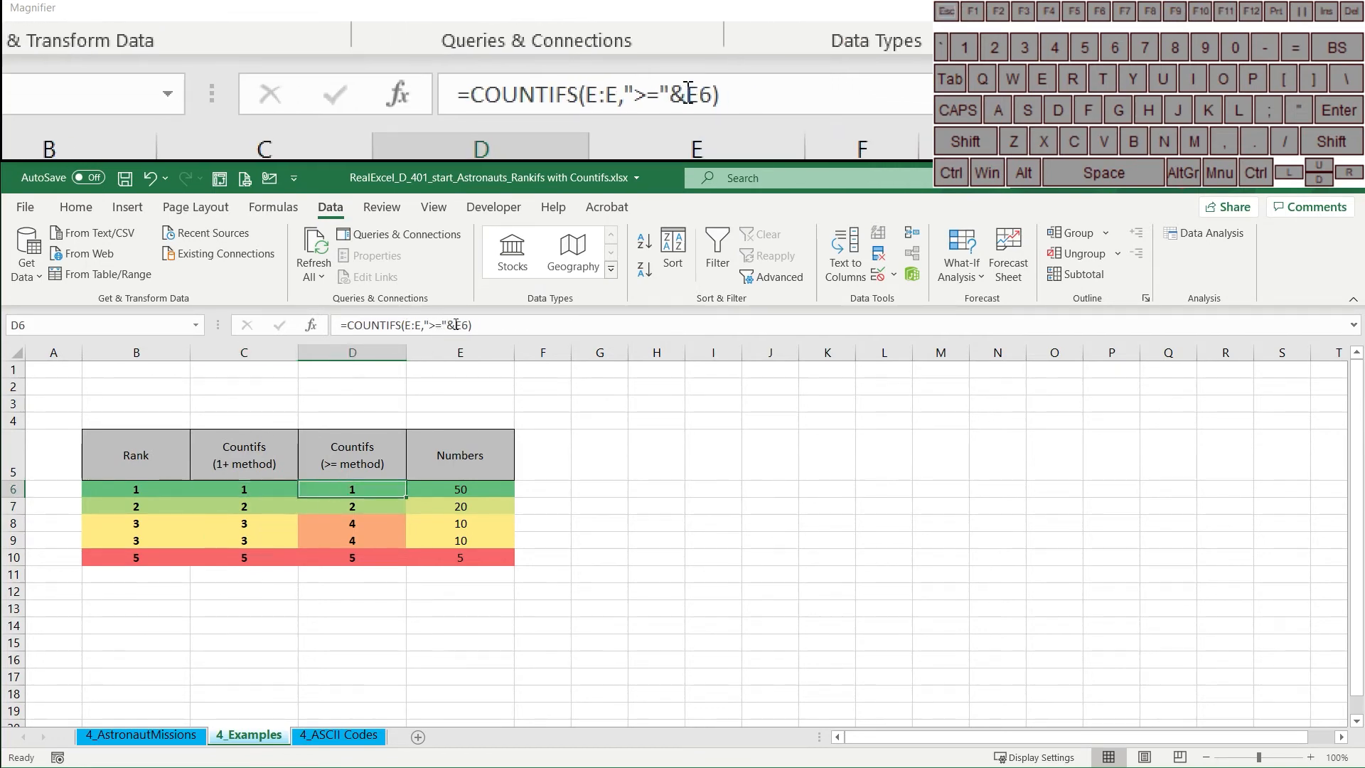
pyautogui.click(373, 527)
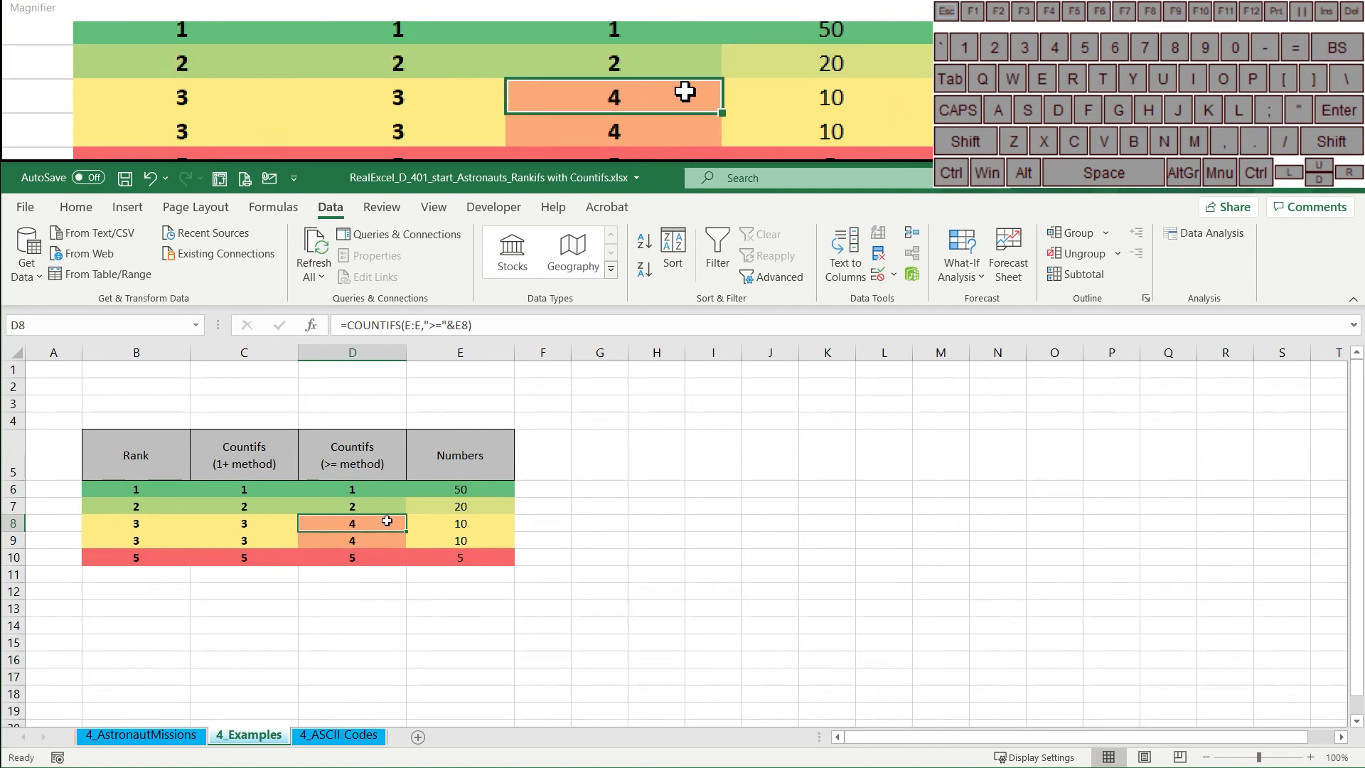
pyautogui.click(366, 490)
pyautogui.moveTo(356, 527); pyautogui.dragTo(294, 541)
pyautogui.click(347, 526)
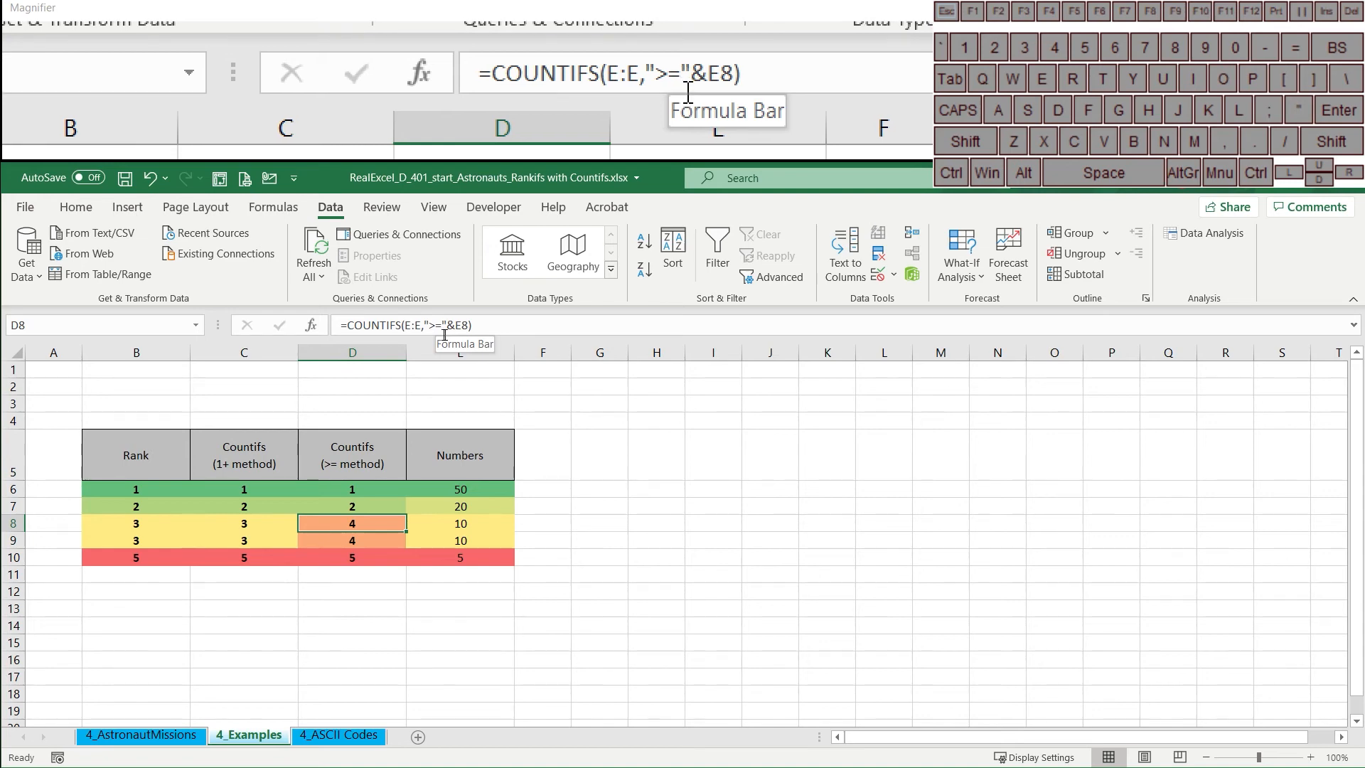
pyautogui.click(254, 524)
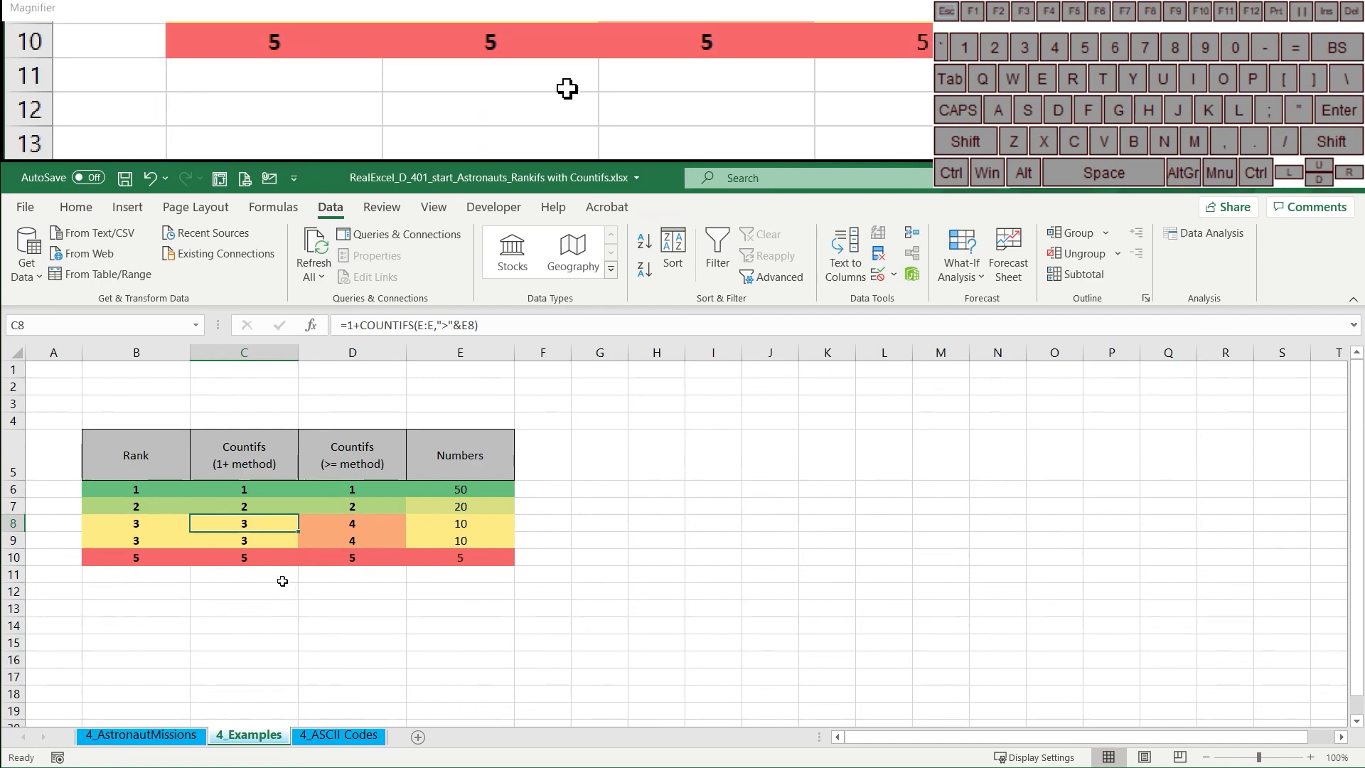
pyautogui.click(171, 735)
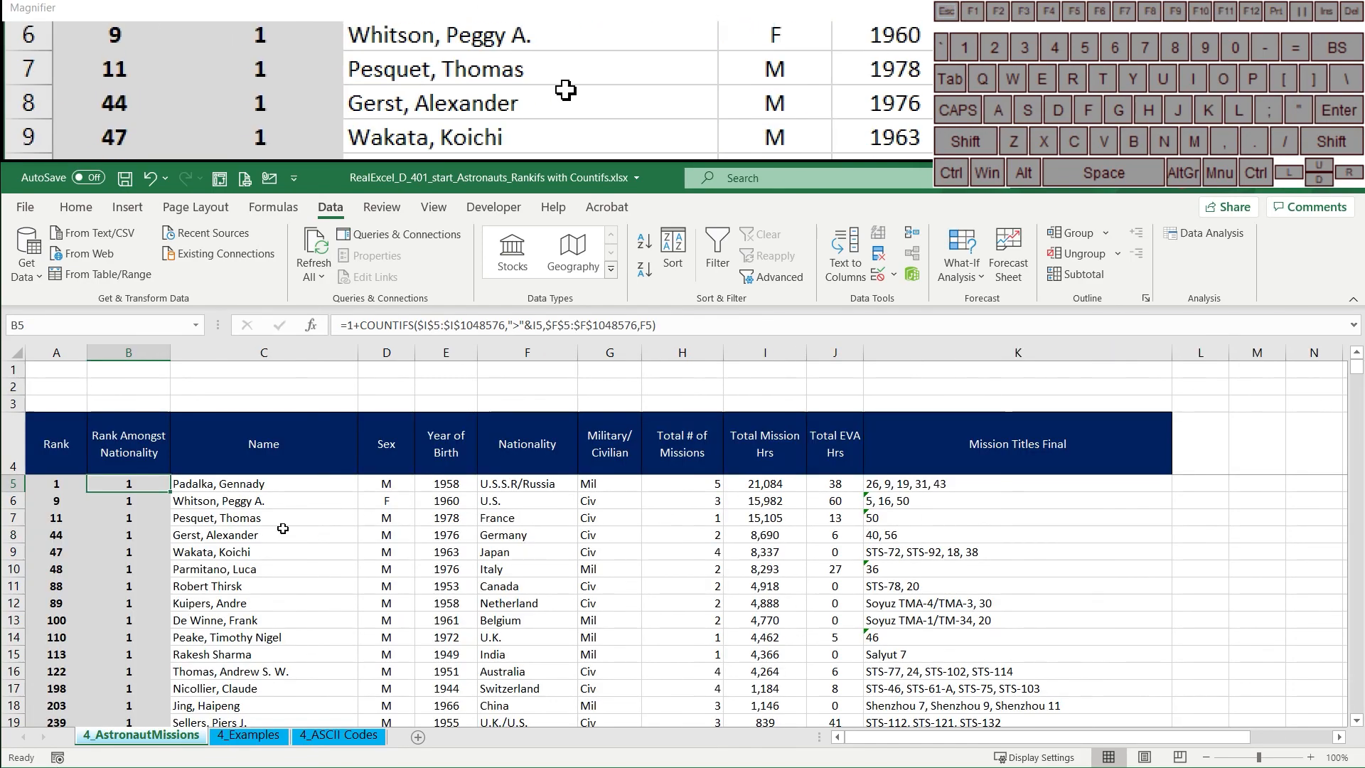